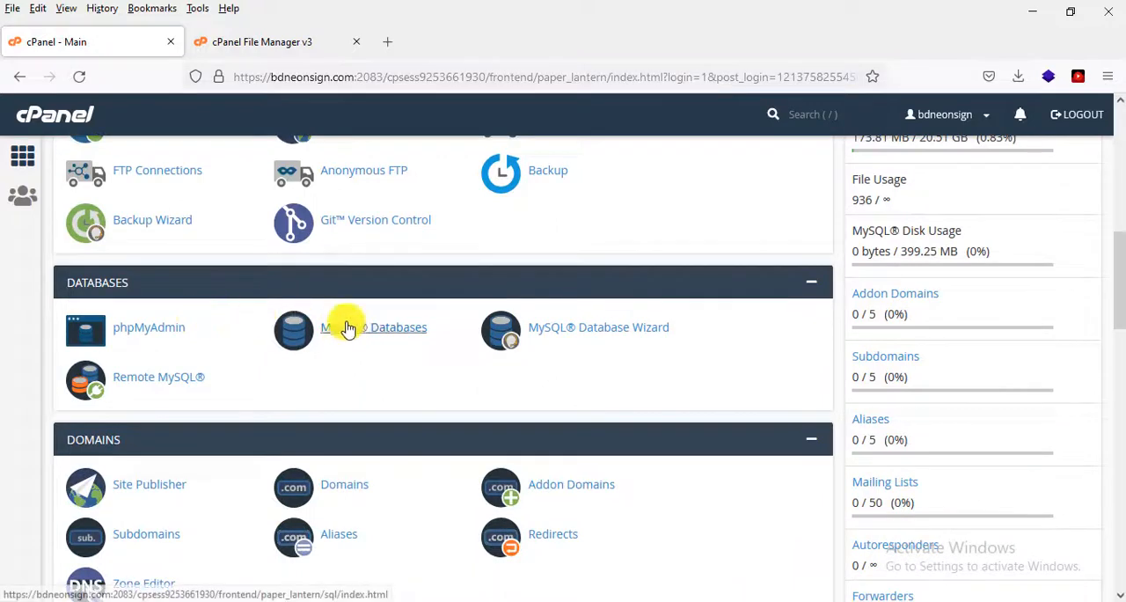
Open the MySQL Databases page in a new browser tab and place that tab beside the main cPanel tab
{"action": "right_click", "coordinate": [363, 330]}
{"action": "left_click", "coordinate": [402, 346]}
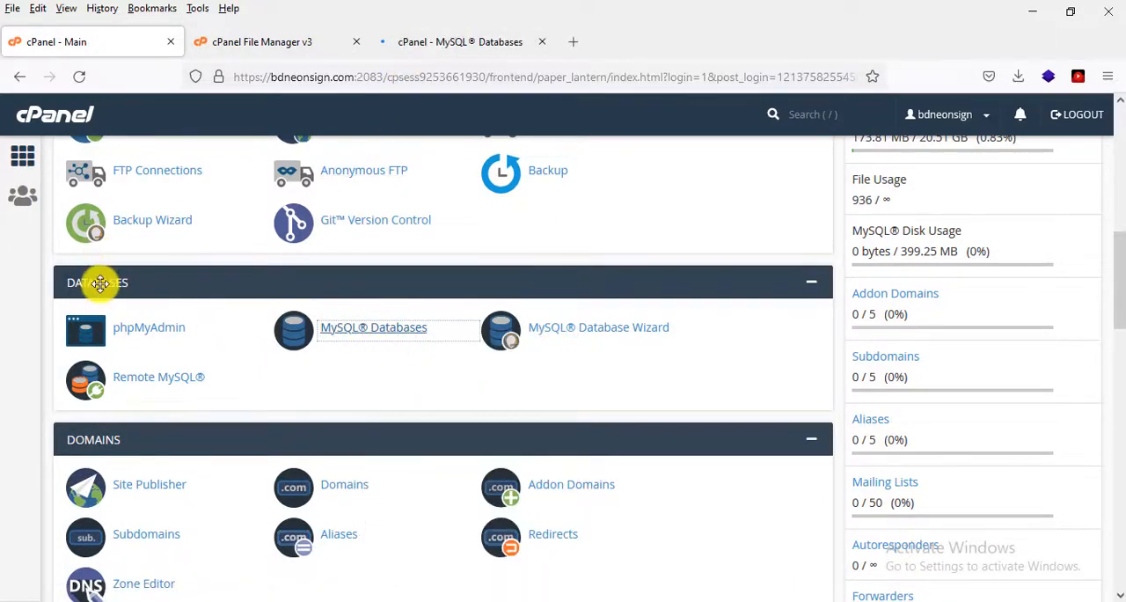
{"action": "left_click", "coordinate": [440, 42]}
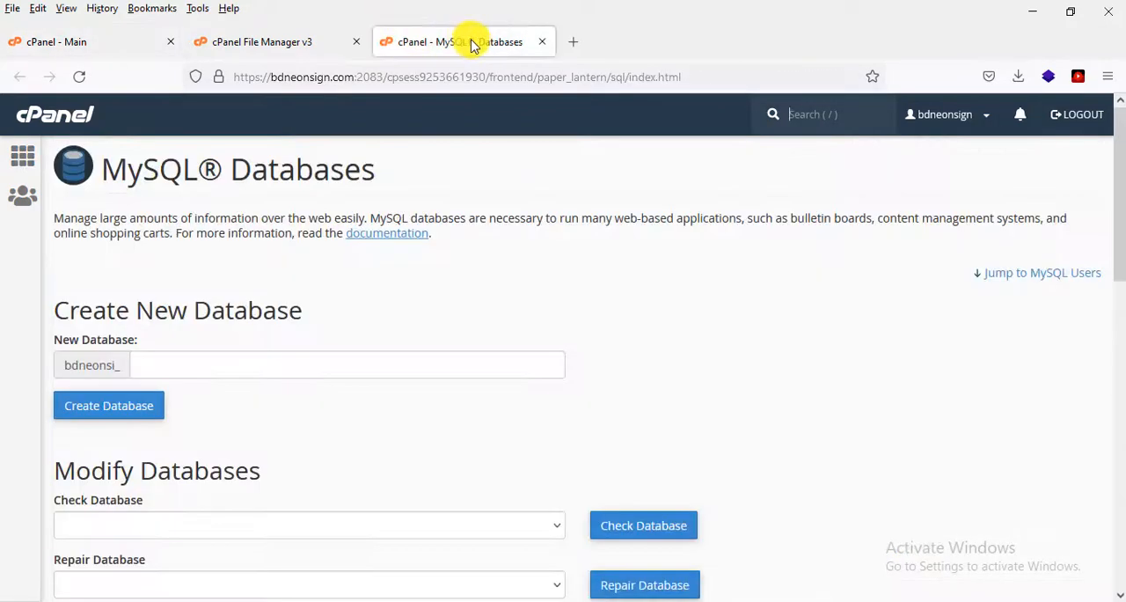
{"action": "left_click_drag", "start_coordinate": [473, 44], "coordinate": [304, 49]}
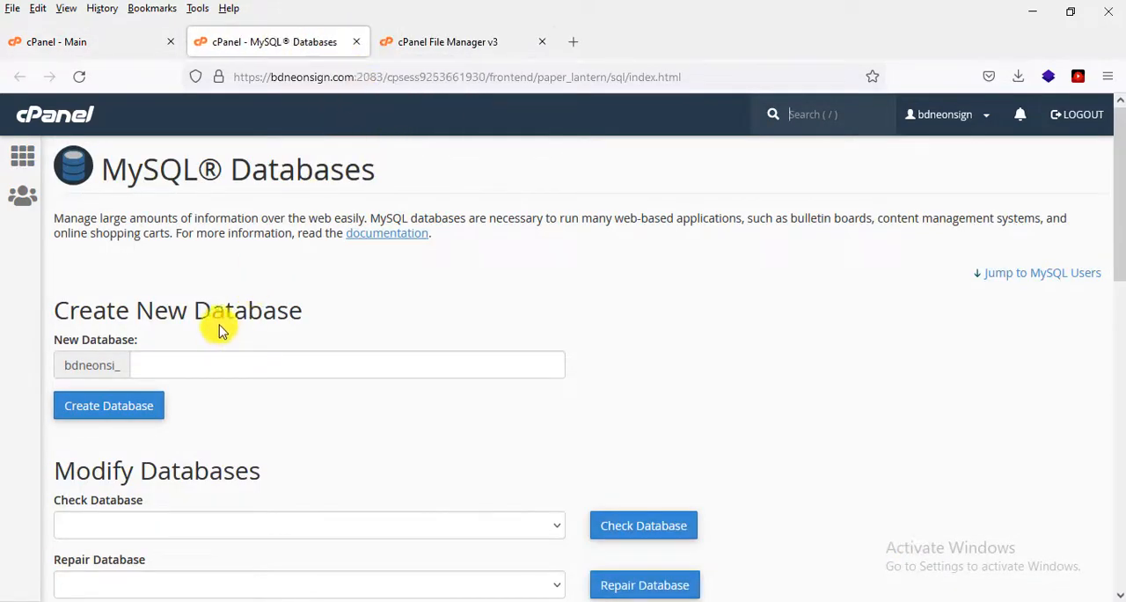
Switch to File Manager and open the demo folder inside public_html
{"action": "left_click", "coordinate": [407, 55]}
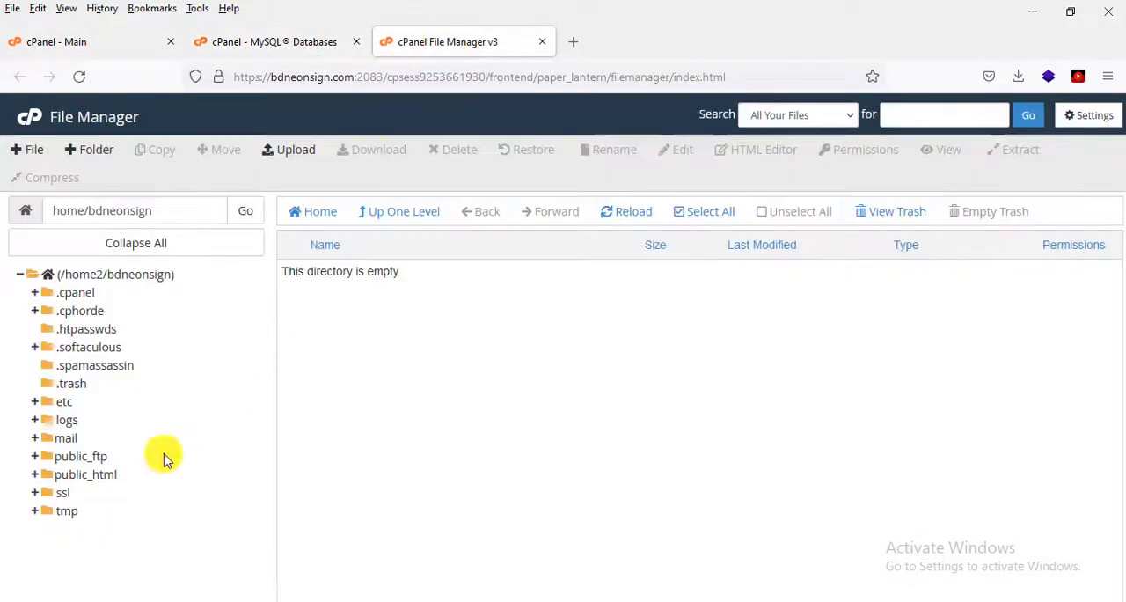
{"action": "left_click", "coordinate": [97, 474]}
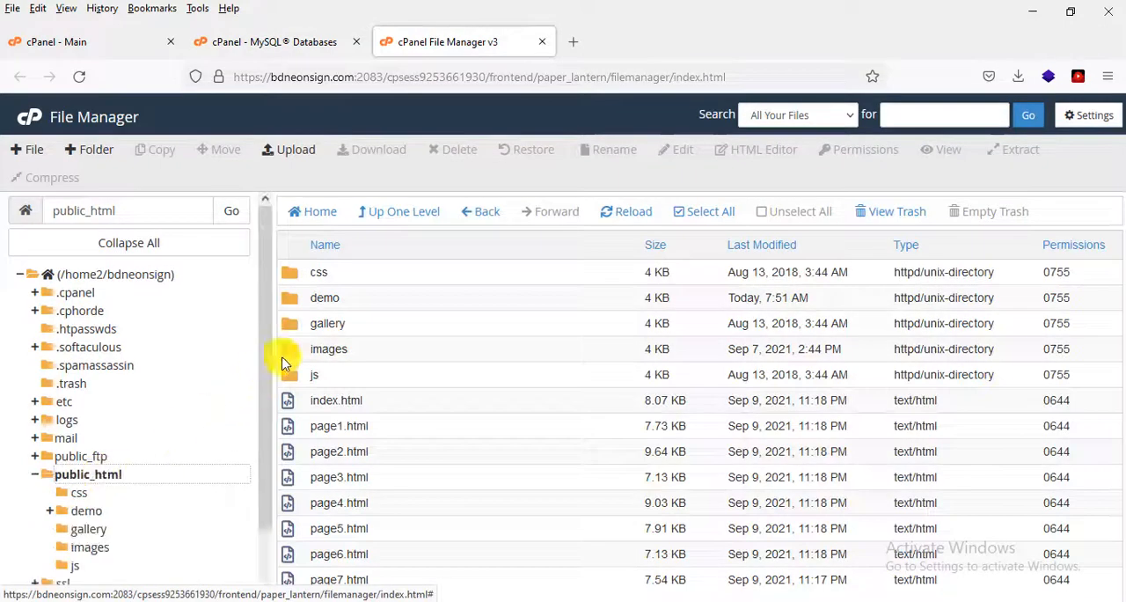
{"action": "left_click", "coordinate": [356, 304]}
{"action": "double_click", "coordinate": [290, 300]}
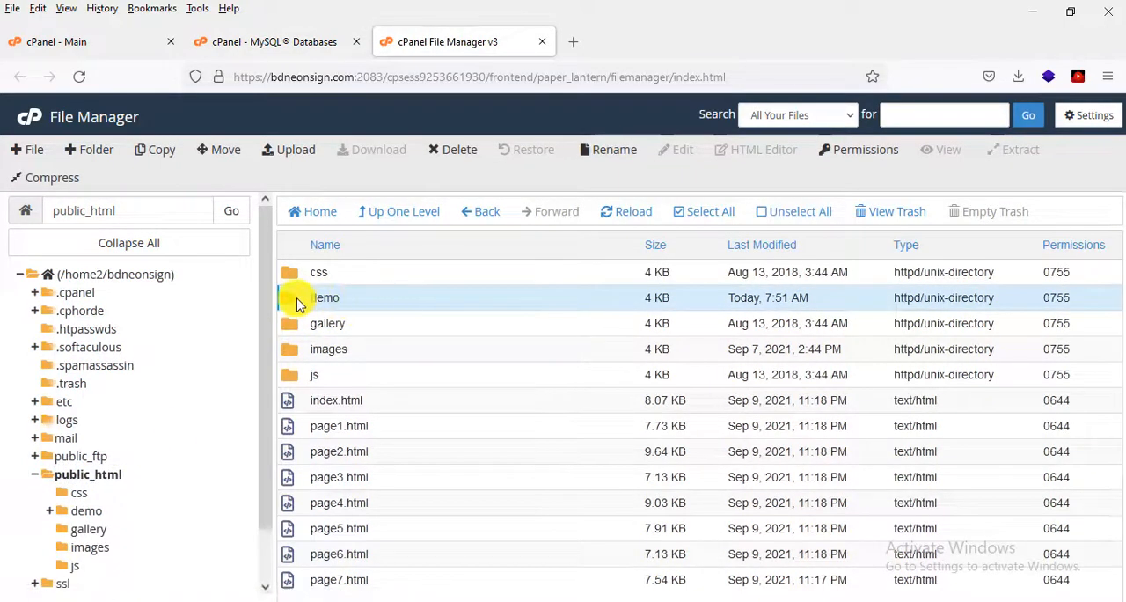
Open the demo folder's wp-config.php file in the code editor
{"action": "scroll", "coordinate": [357, 281], "scroll_direction": "down", "scroll_amount": 3}
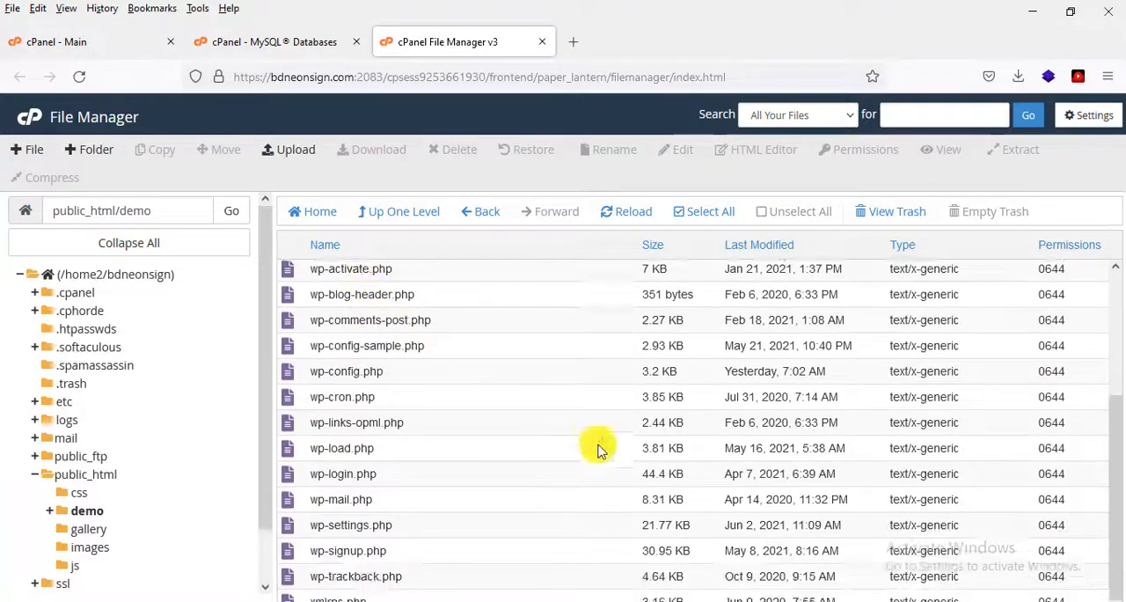
{"action": "scroll", "coordinate": [646, 475], "scroll_direction": "up", "scroll_amount": 3}
{"action": "scroll", "coordinate": [492, 460], "scroll_direction": "down", "scroll_amount": 2}
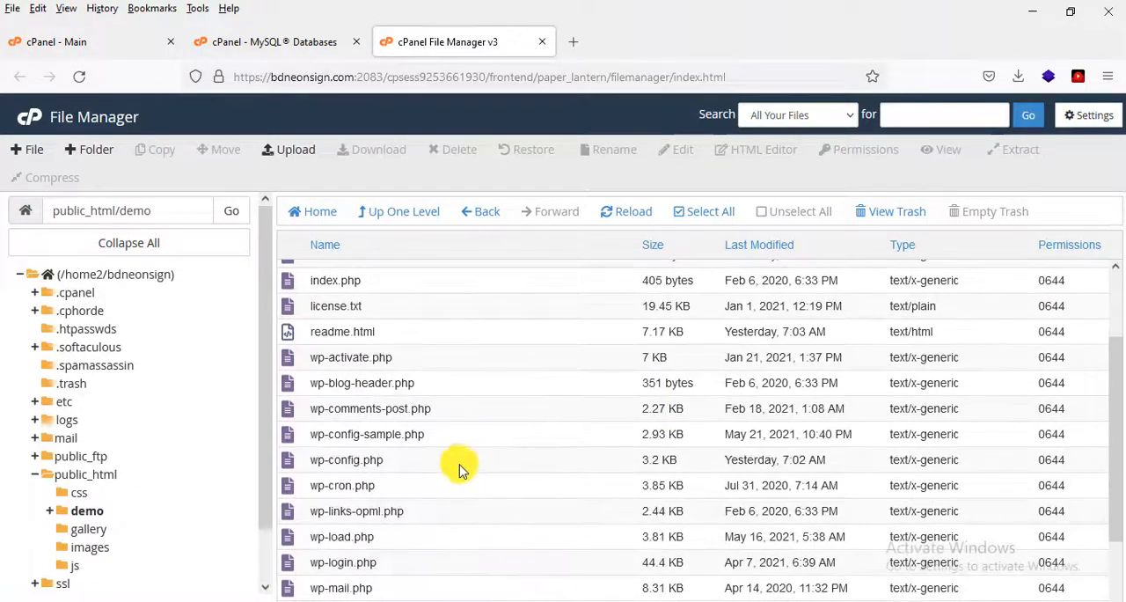
{"action": "left_click", "coordinate": [393, 470]}
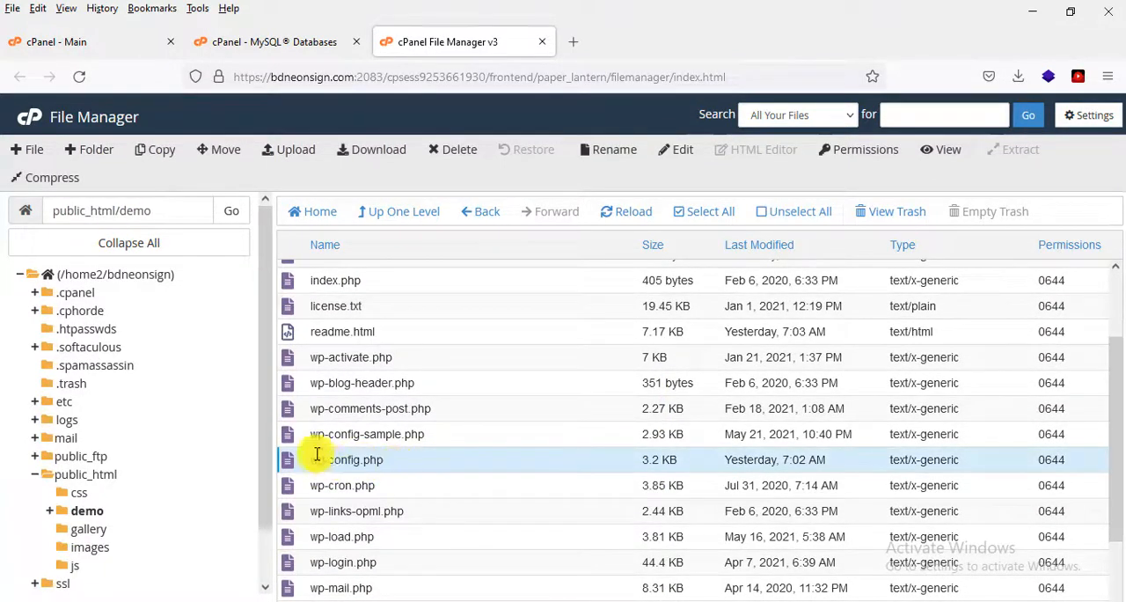
{"action": "left_click", "coordinate": [673, 157]}
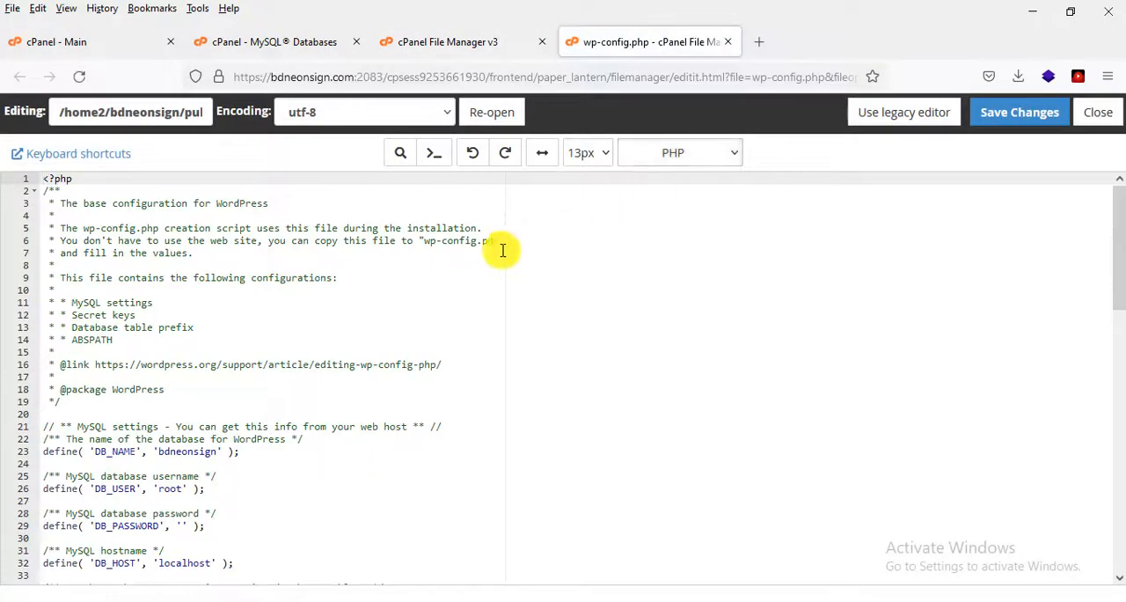
Examine the DB_NAME, DB_USER and DB_PASSWORD definitions in wp-config.php
{"action": "scroll", "coordinate": [439, 273], "scroll_direction": "down", "scroll_amount": 5}
{"action": "left_click_drag", "start_coordinate": [239, 255], "coordinate": [43, 252]}
{"action": "left_click_drag", "start_coordinate": [208, 291], "coordinate": [28, 297]}
{"action": "left_click_drag", "start_coordinate": [220, 329], "coordinate": [37, 326]}
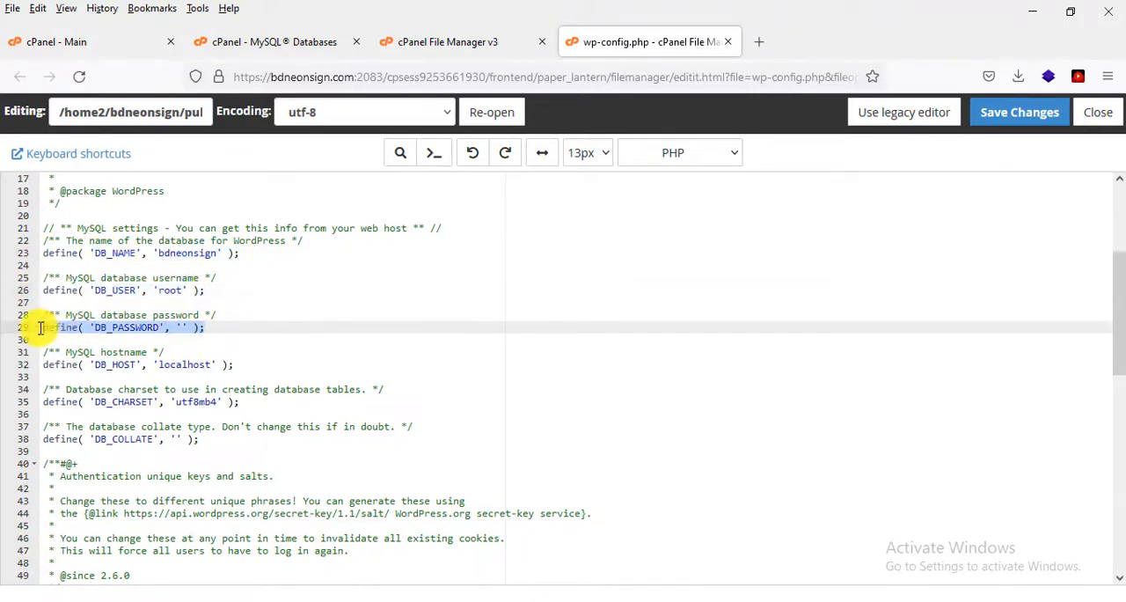
Create a new MySQL database with the name db after the account prefix
{"action": "left_click", "coordinate": [299, 51]}
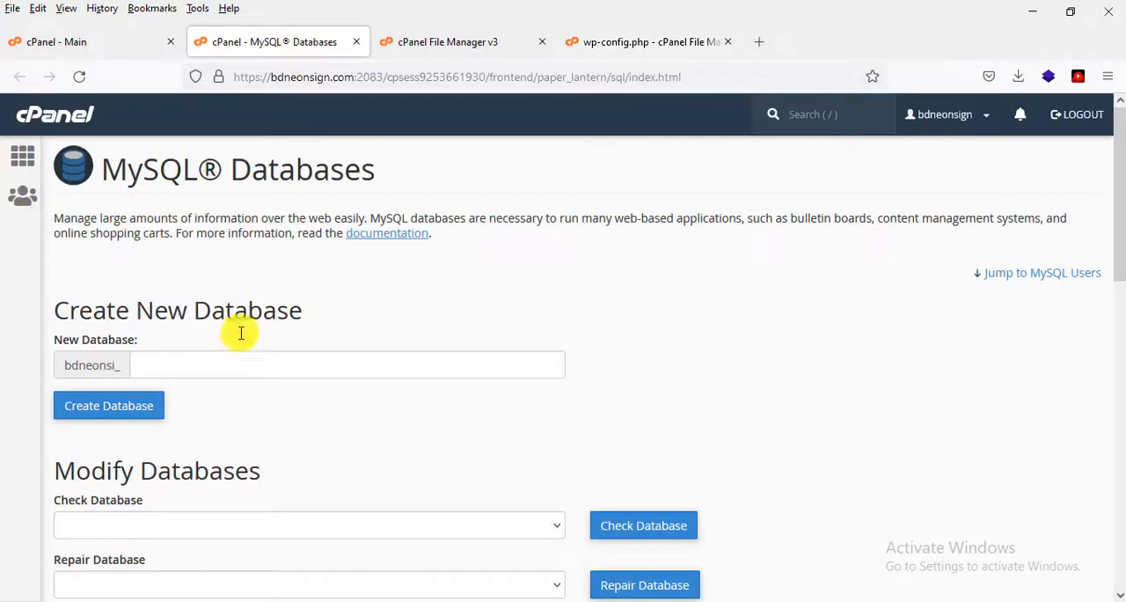
{"action": "left_click", "coordinate": [225, 370]}
{"action": "type", "text": "d"}
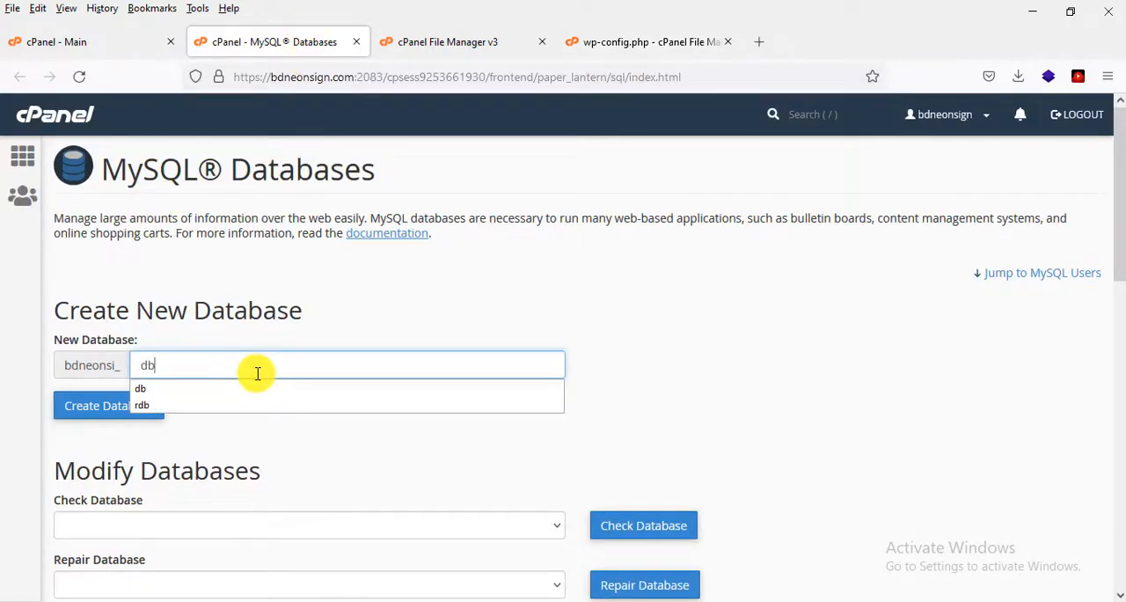
{"action": "type", "text": "b"}
{"action": "double_click", "coordinate": [134, 356]}
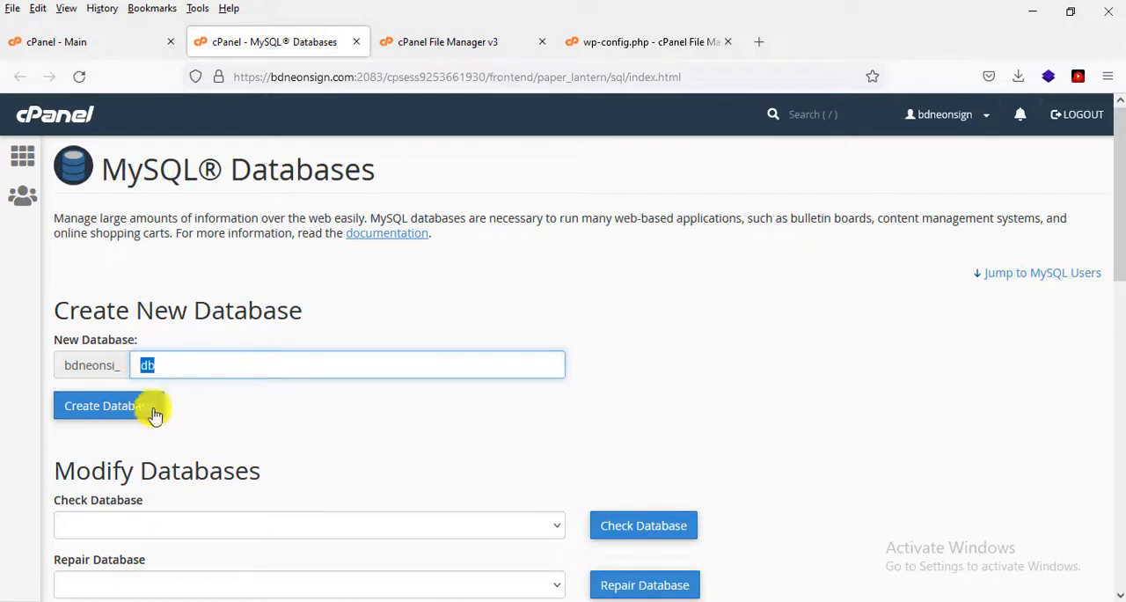
{"action": "left_click", "coordinate": [117, 410]}
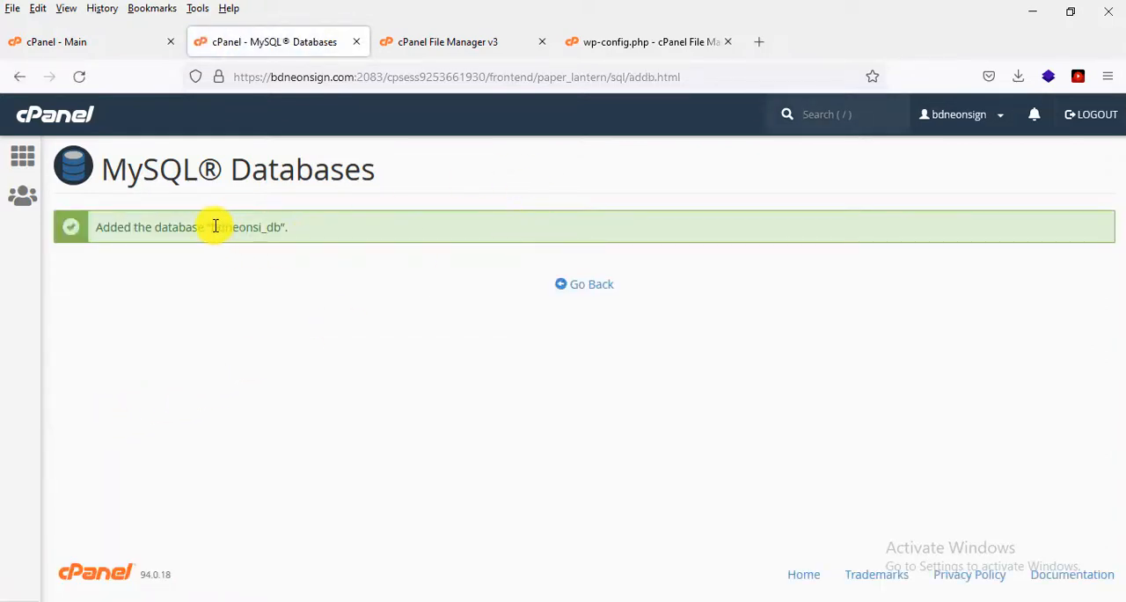
Copy the new database's full name, bdneonsi_db, and paste it as the DB_NAME value in wp-config.php
{"action": "left_click_drag", "start_coordinate": [215, 226], "coordinate": [302, 244]}
{"action": "key", "text": "ctrl+c"}
{"action": "left_click", "coordinate": [618, 44]}
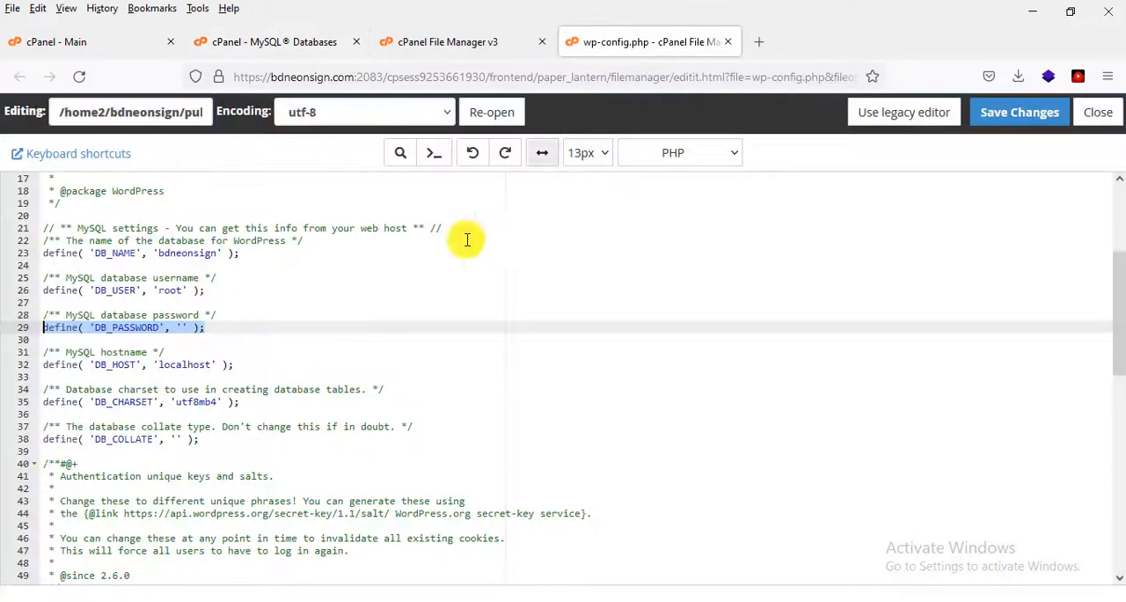
{"action": "left_click", "coordinate": [159, 253]}
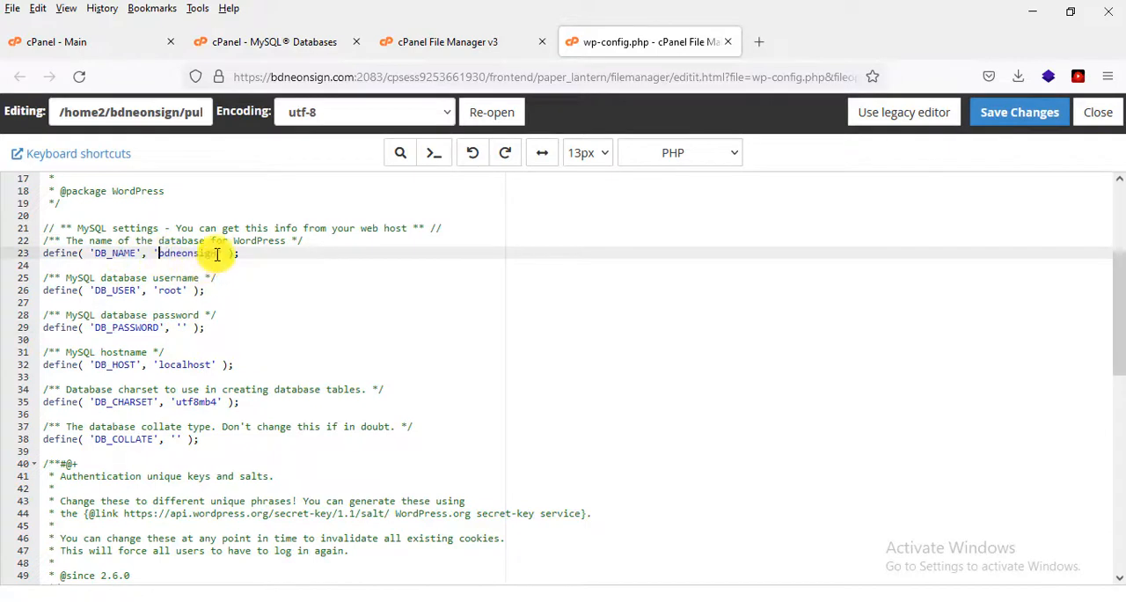
{"action": "right_click", "coordinate": [210, 255]}
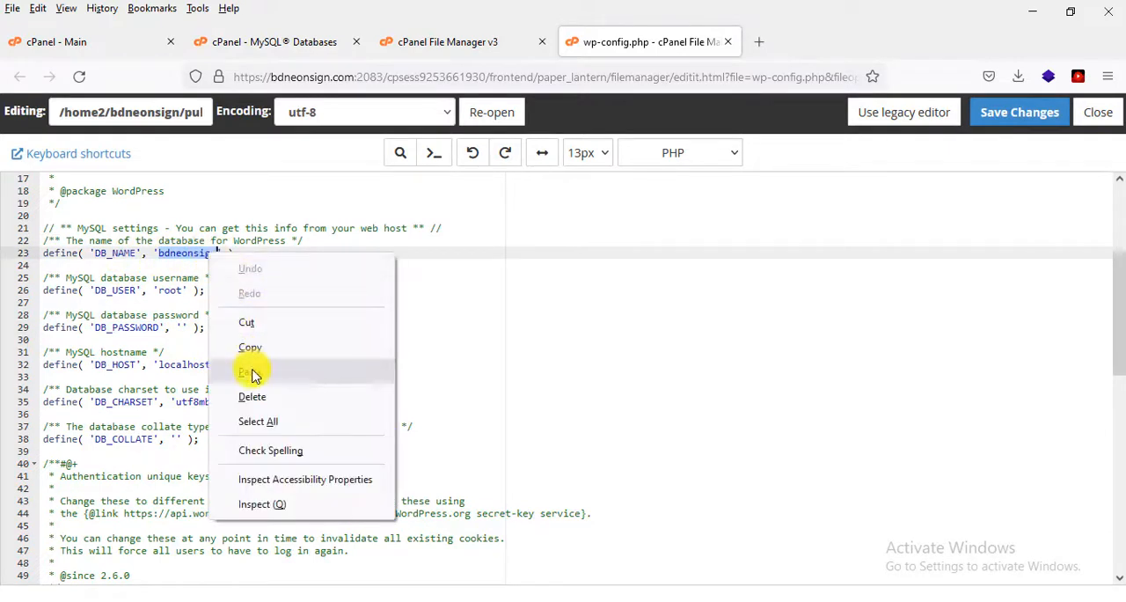
{"action": "left_click", "coordinate": [251, 369]}
Return to the MySQL Databases overview and enter db as the username after the prefix in the Add New User form
{"action": "left_click", "coordinate": [288, 41]}
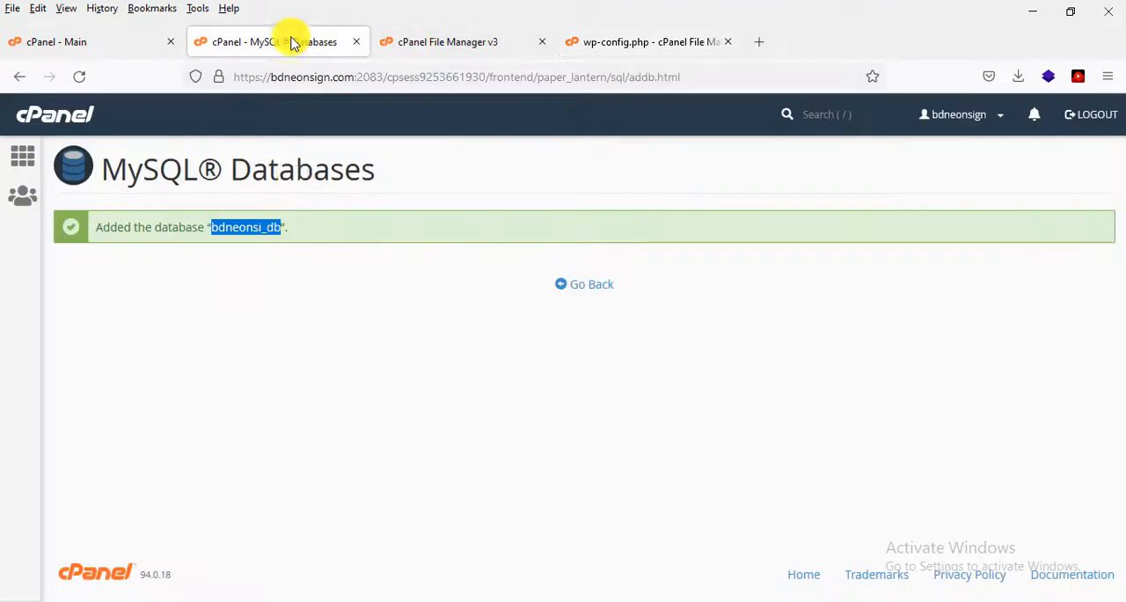
{"action": "left_click", "coordinate": [587, 285]}
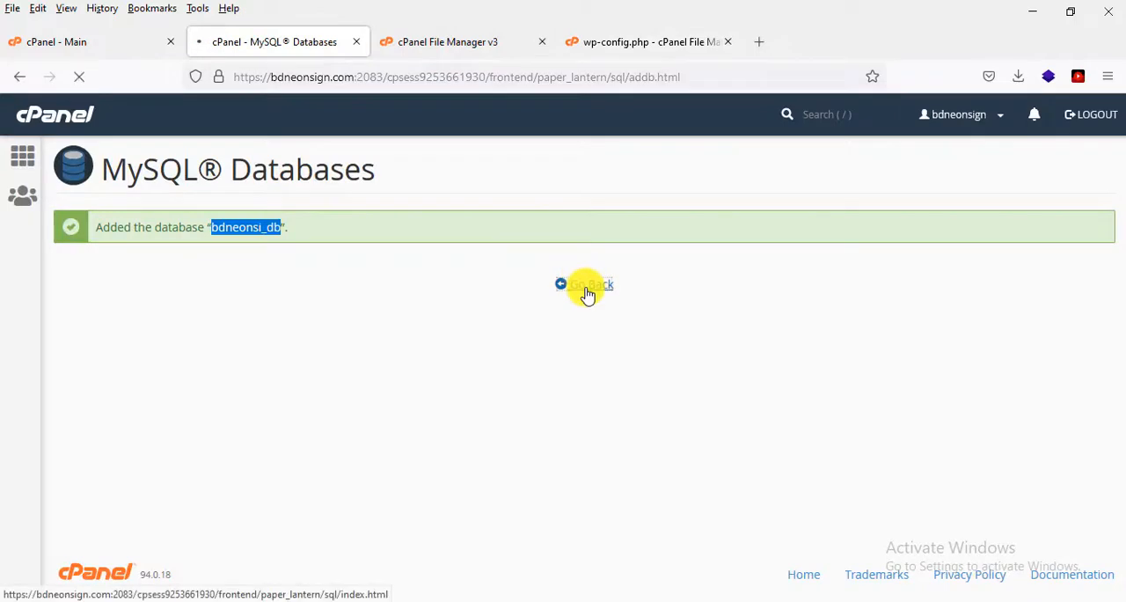
{"action": "scroll", "coordinate": [263, 299], "scroll_direction": "down", "scroll_amount": 6}
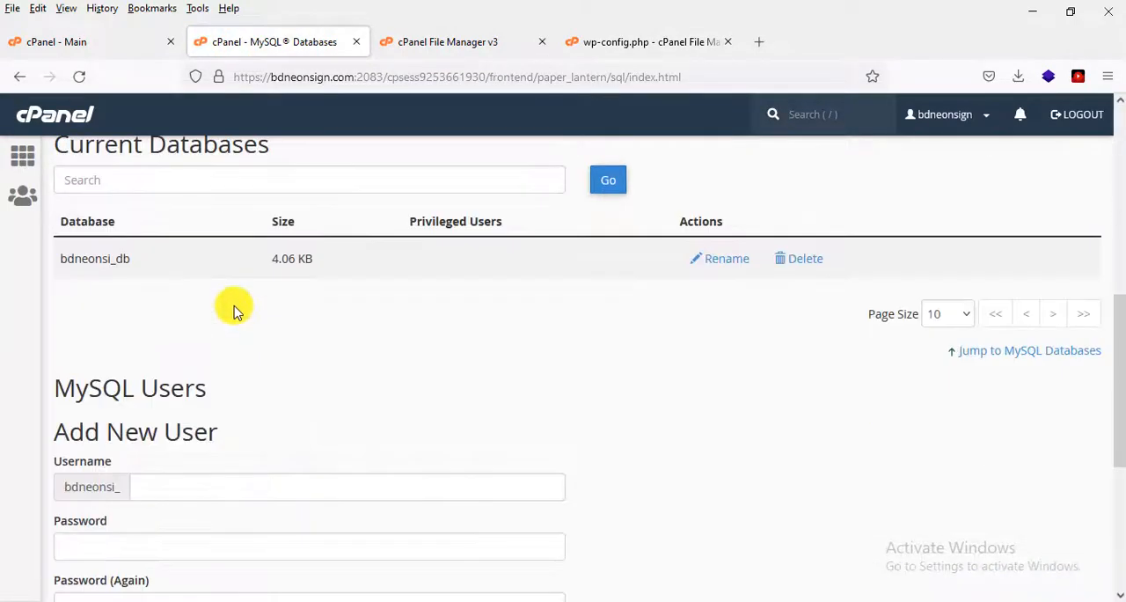
{"action": "scroll", "coordinate": [234, 309], "scroll_direction": "down", "scroll_amount": 2}
{"action": "left_click_drag", "start_coordinate": [220, 350], "coordinate": [55, 302]}
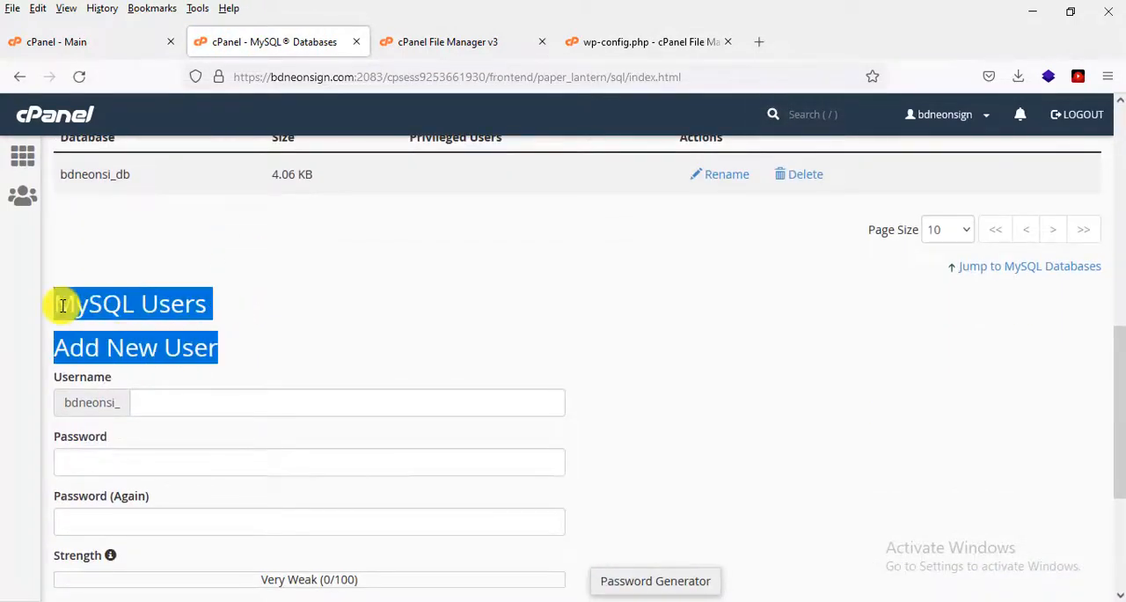
{"action": "left_click", "coordinate": [132, 325]}
{"action": "scroll", "coordinate": [150, 331], "scroll_direction": "down", "scroll_amount": 1}
{"action": "left_click", "coordinate": [150, 329]}
{"action": "key", "text": "ctrl+v"}
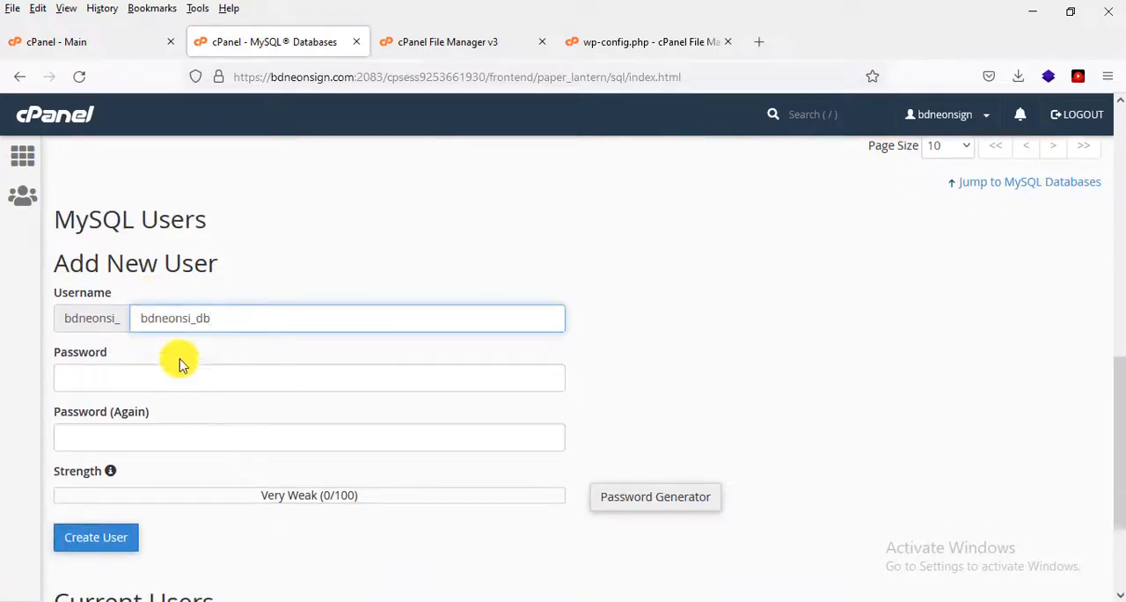
{"action": "left_click_drag", "start_coordinate": [197, 322], "coordinate": [117, 321]}
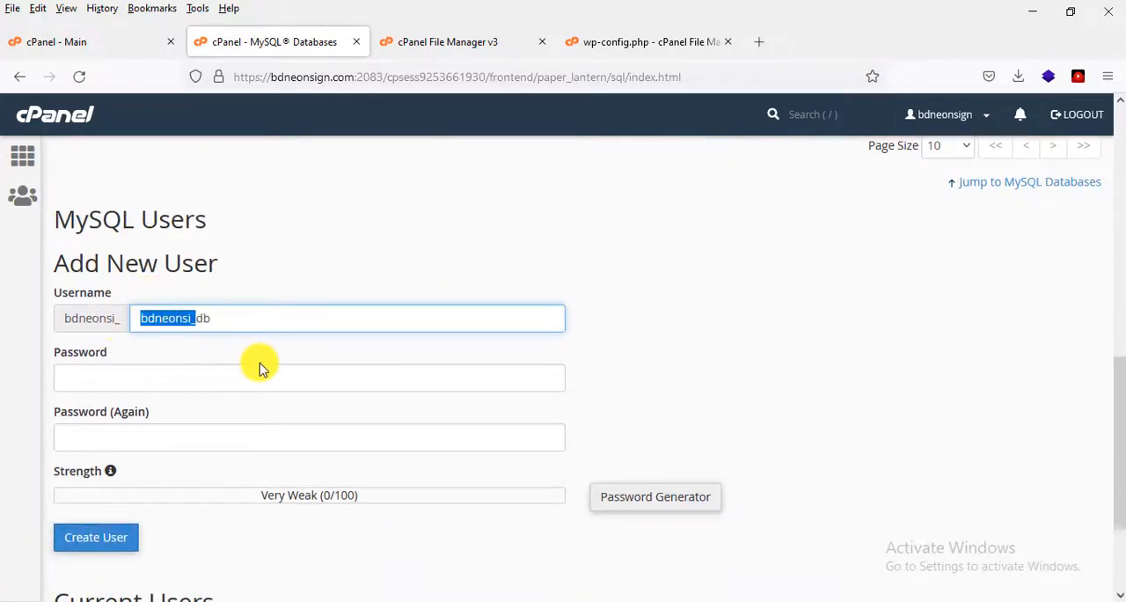
{"action": "key", "text": "BackSpace"}
{"action": "left_click", "coordinate": [626, 298]}
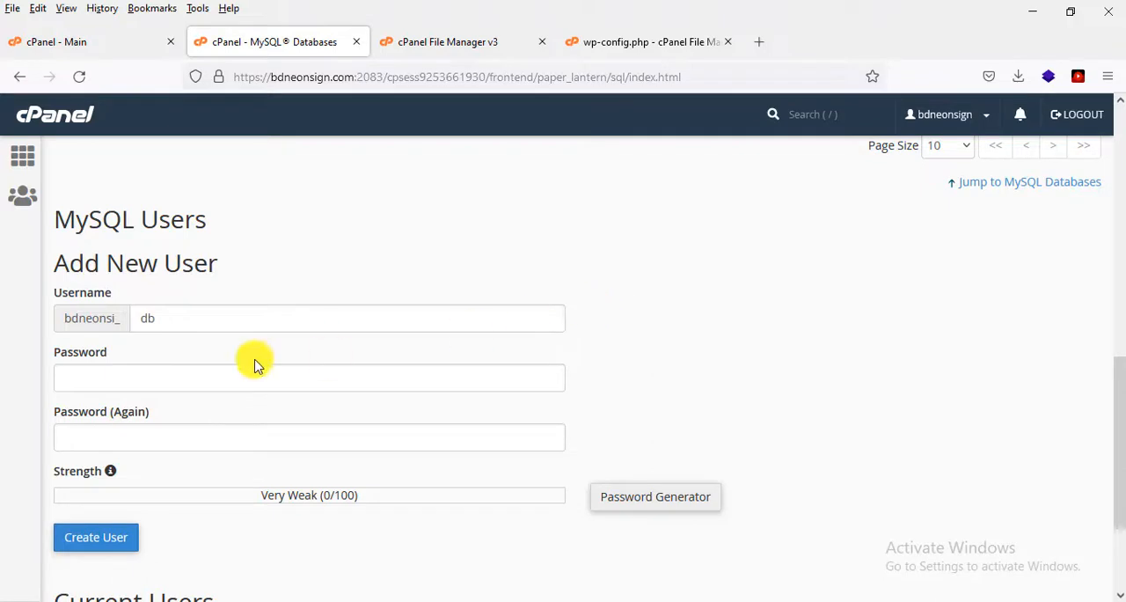
Enter the new database user's password in both password fields and create the user, declining the browser's saved-login update
{"action": "left_click", "coordinate": [192, 370]}
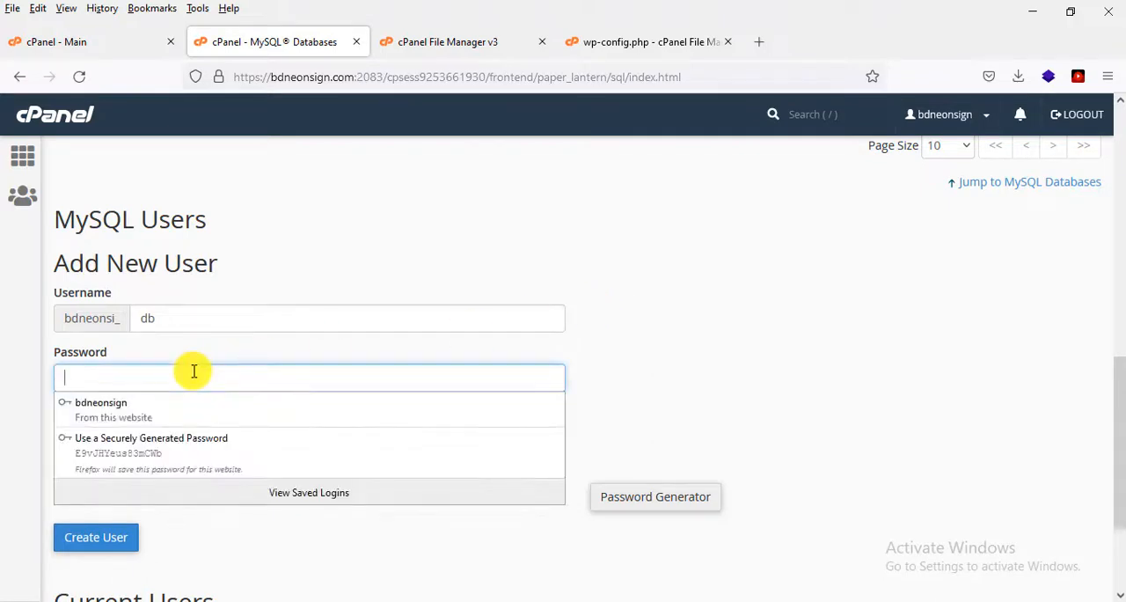
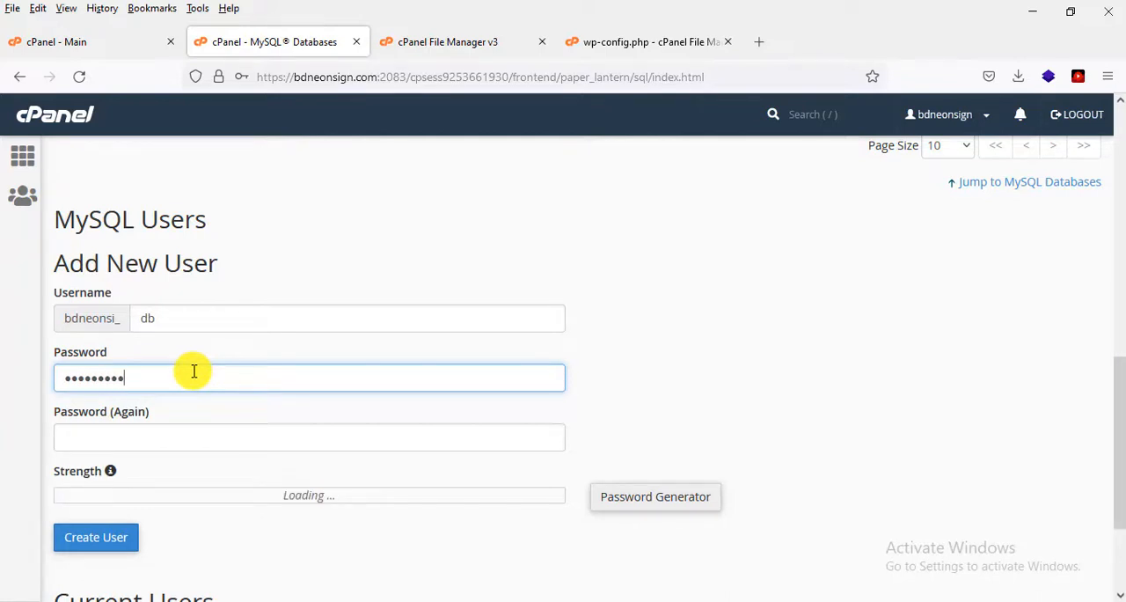
{"action": "scroll", "coordinate": [192, 377], "scroll_direction": "down", "scroll_amount": 2}
{"action": "left_click", "coordinate": [141, 351]}
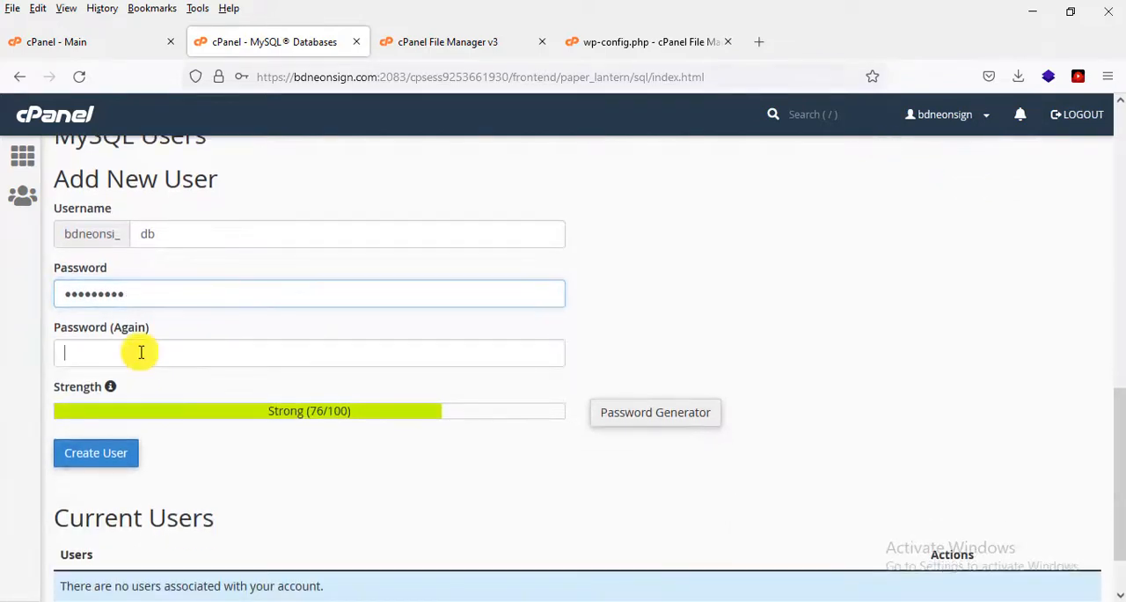
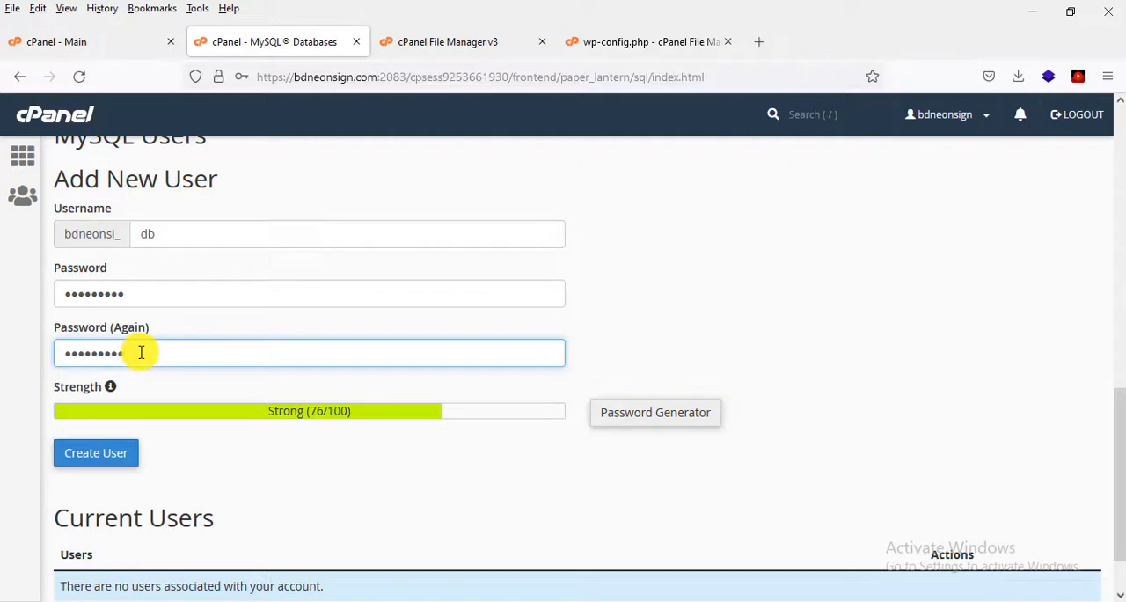
{"action": "left_click", "coordinate": [84, 455]}
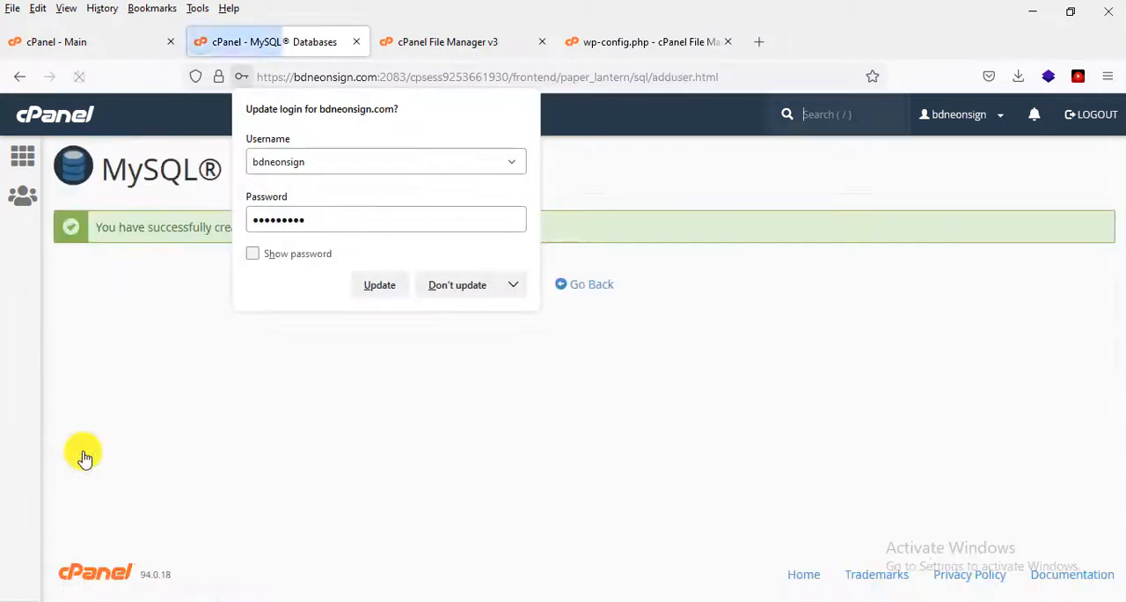
{"action": "left_click", "coordinate": [442, 285]}
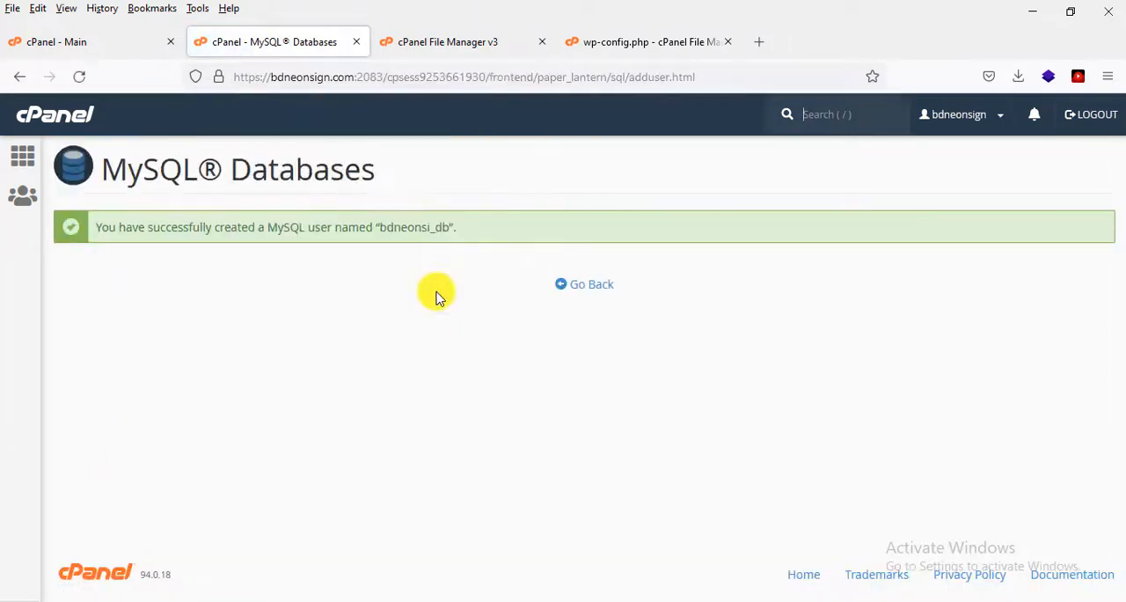
Copy the new MySQL user's full name, bdneonsi_db, from the success message
{"action": "left_click", "coordinate": [388, 228]}
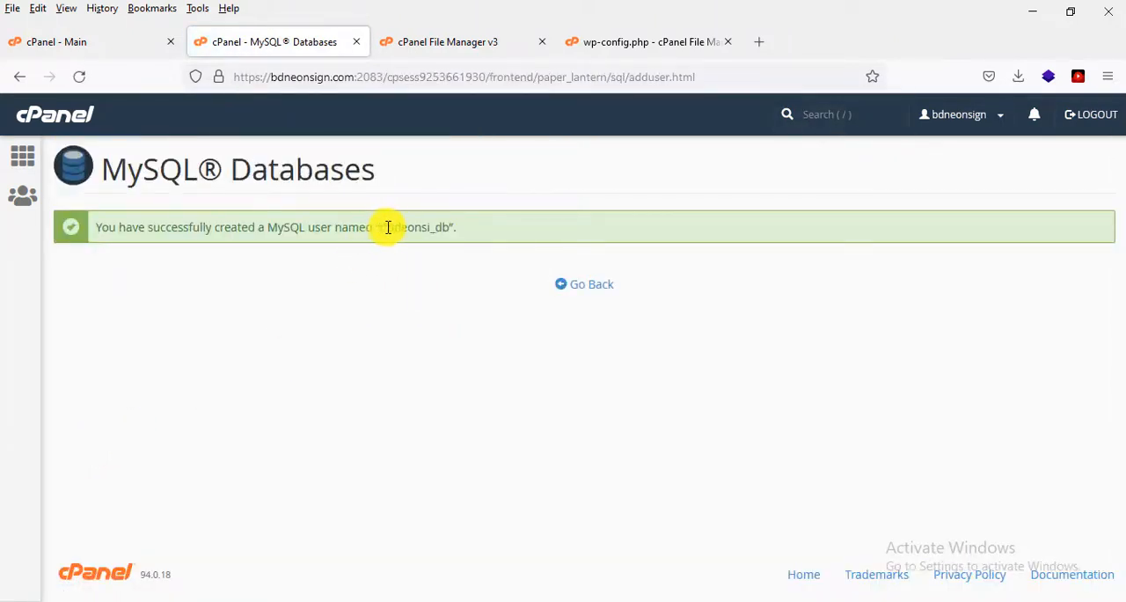
{"action": "right_click", "coordinate": [449, 227]}
{"action": "left_click", "coordinate": [475, 239]}
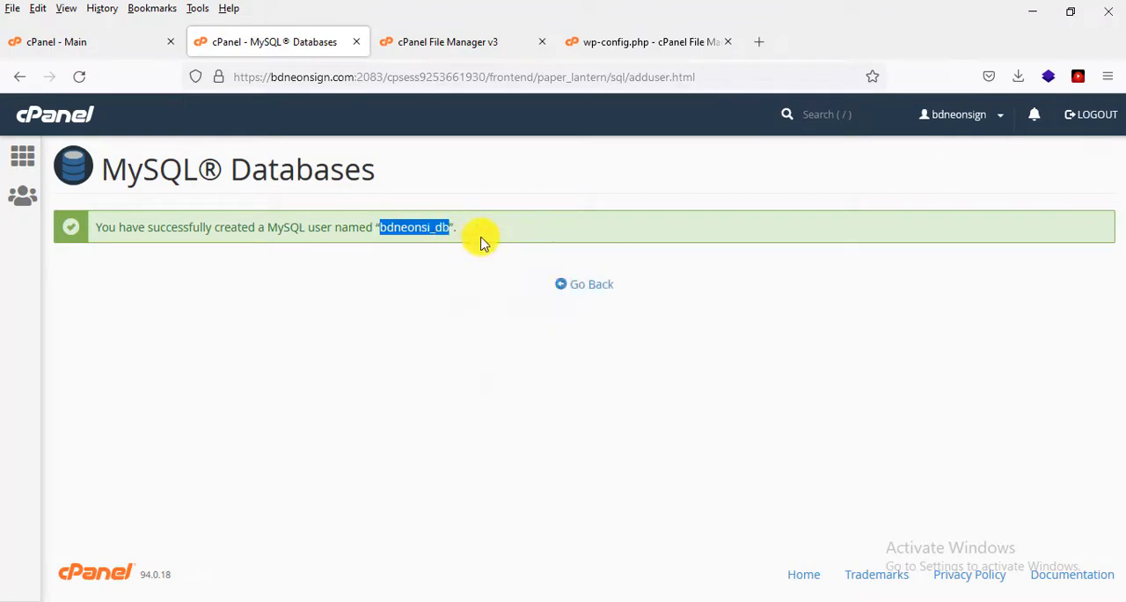
Replace the DB_USER value in wp-config.php with the copied MySQL username, bdneonsi_db
{"action": "left_click", "coordinate": [605, 43]}
{"action": "left_click_drag", "start_coordinate": [97, 290], "coordinate": [130, 292]}
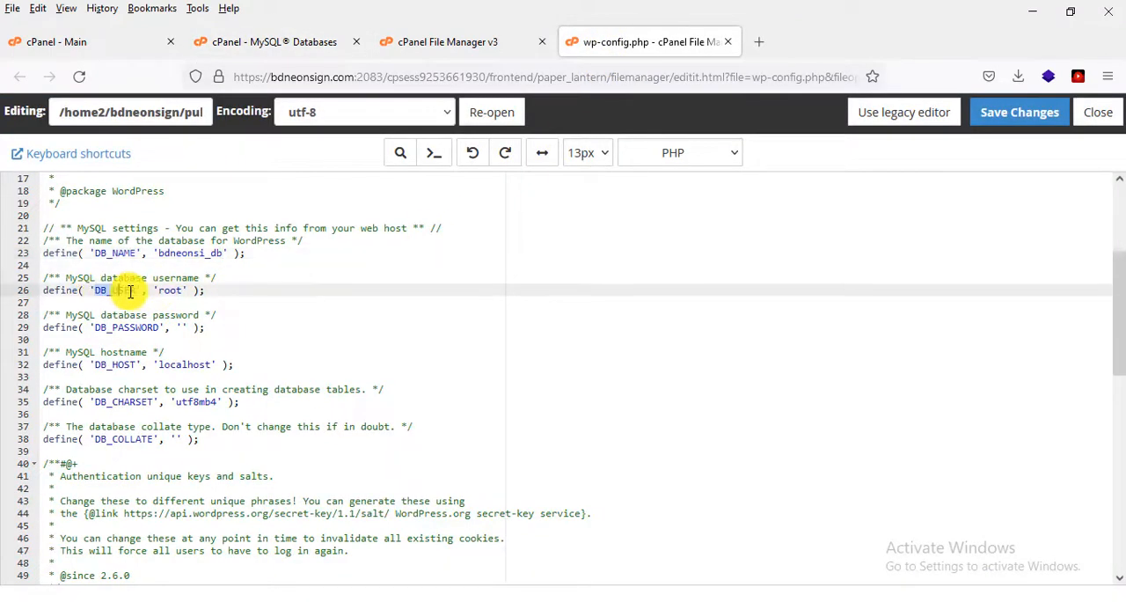
{"action": "left_click", "coordinate": [159, 290]}
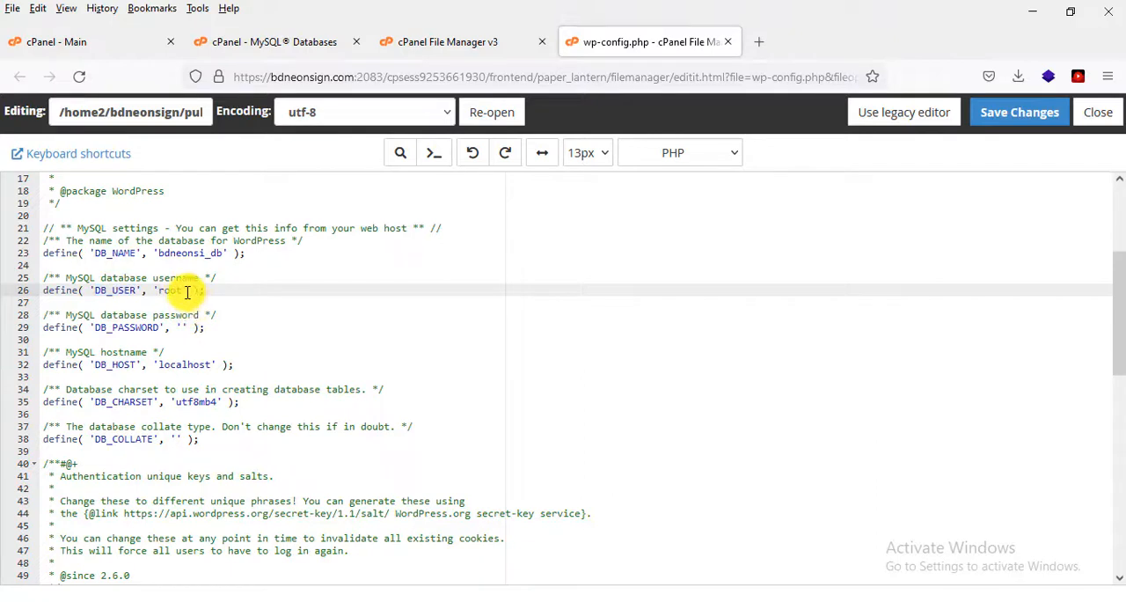
{"action": "double_click", "coordinate": [182, 290]}
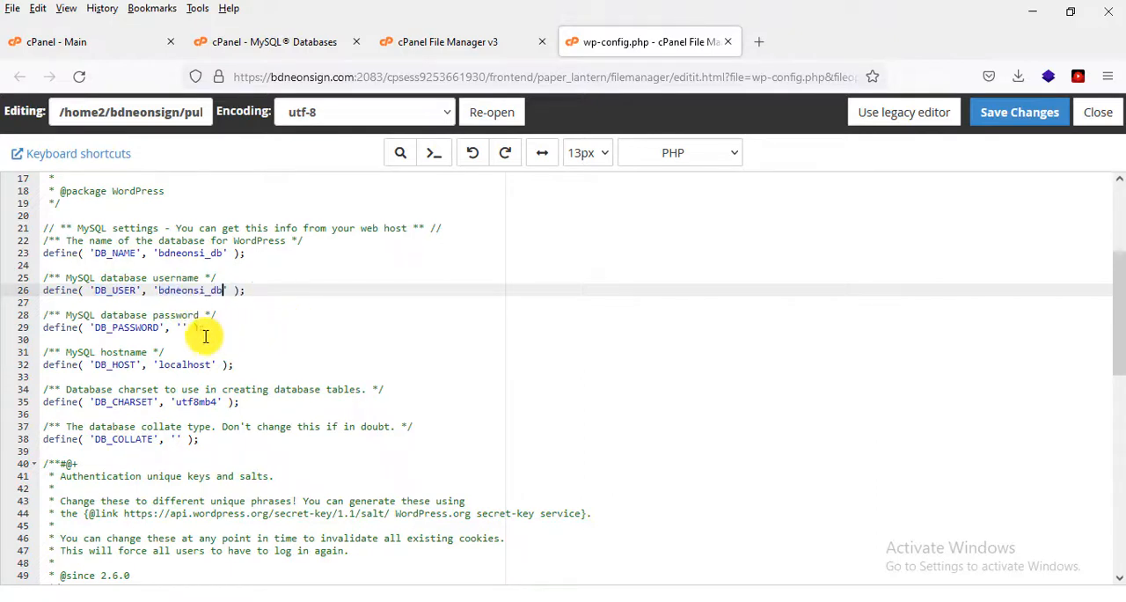
Enter the database user's password as the DB_PASSWORD value in wp-config.php and save the file
{"action": "left_click", "coordinate": [182, 327]}
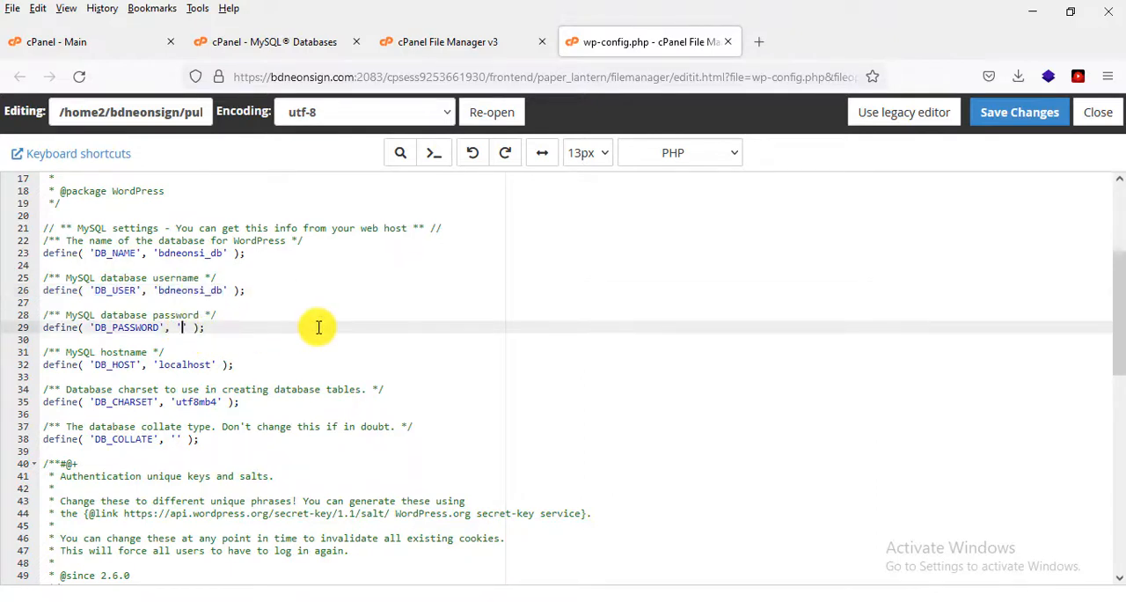
{"action": "left_click_drag", "start_coordinate": [159, 327], "coordinate": [94, 327]}
{"action": "left_click", "coordinate": [182, 327]}
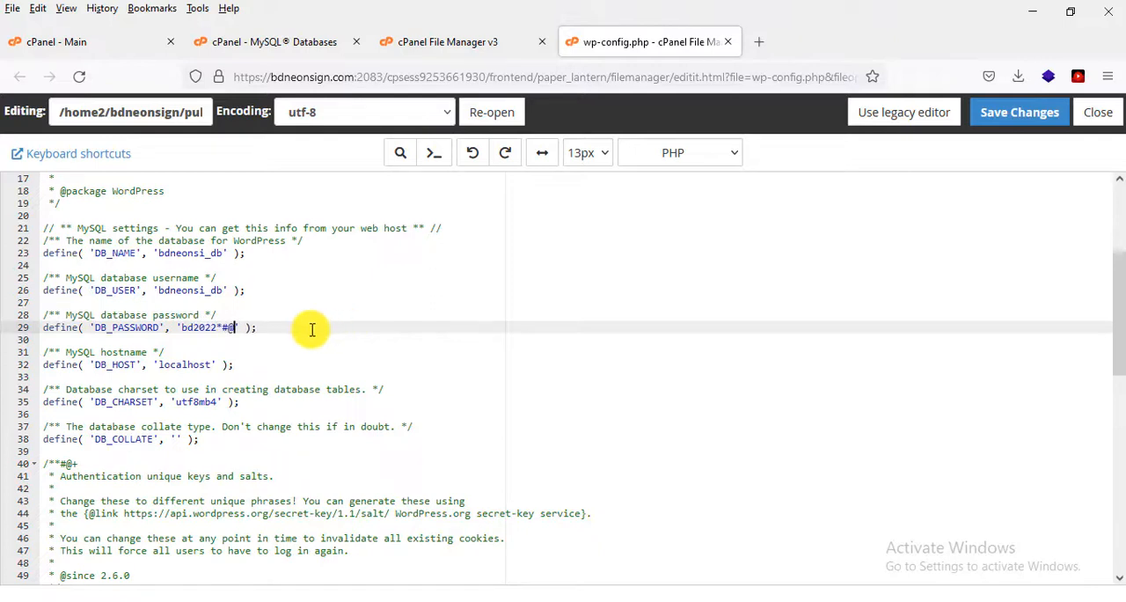
{"action": "left_click_drag", "start_coordinate": [262, 326], "coordinate": [13, 253]}
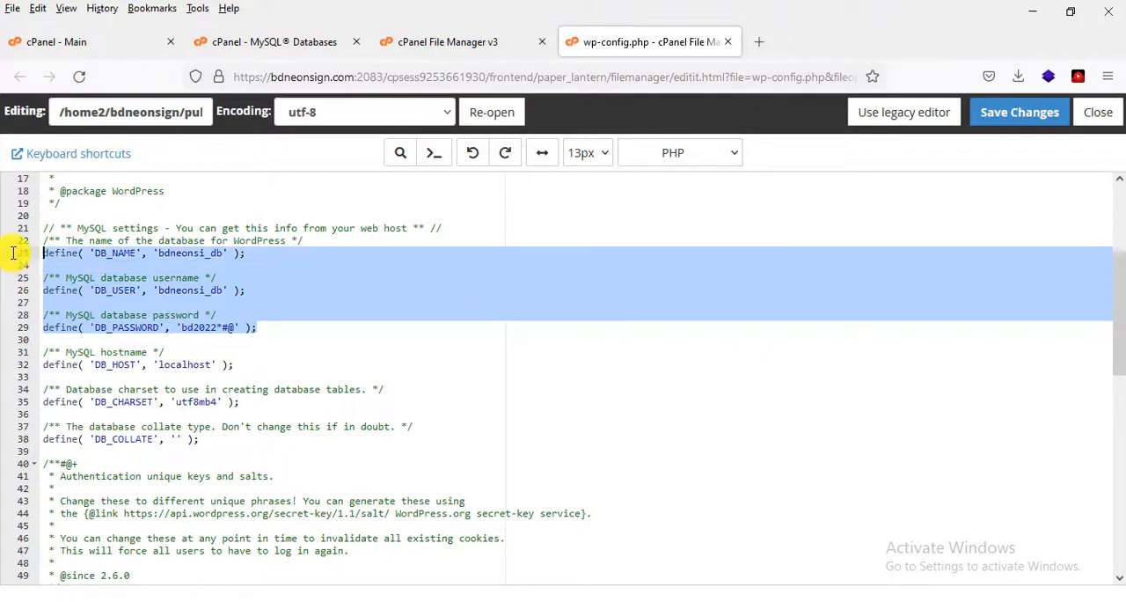
{"action": "left_click", "coordinate": [1002, 114]}
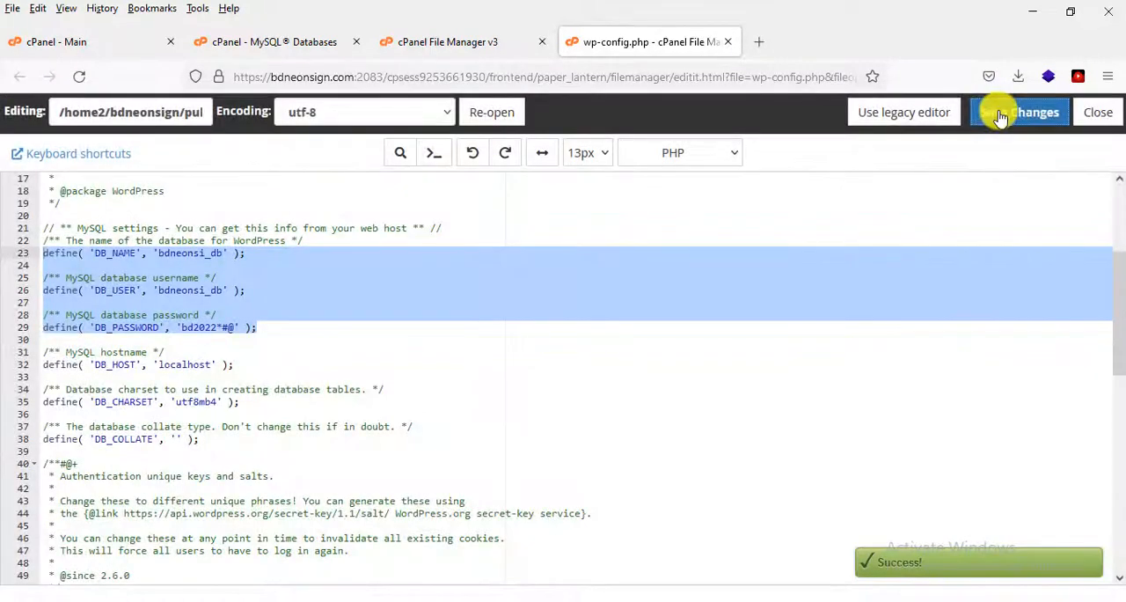
{"action": "left_click", "coordinate": [393, 296]}
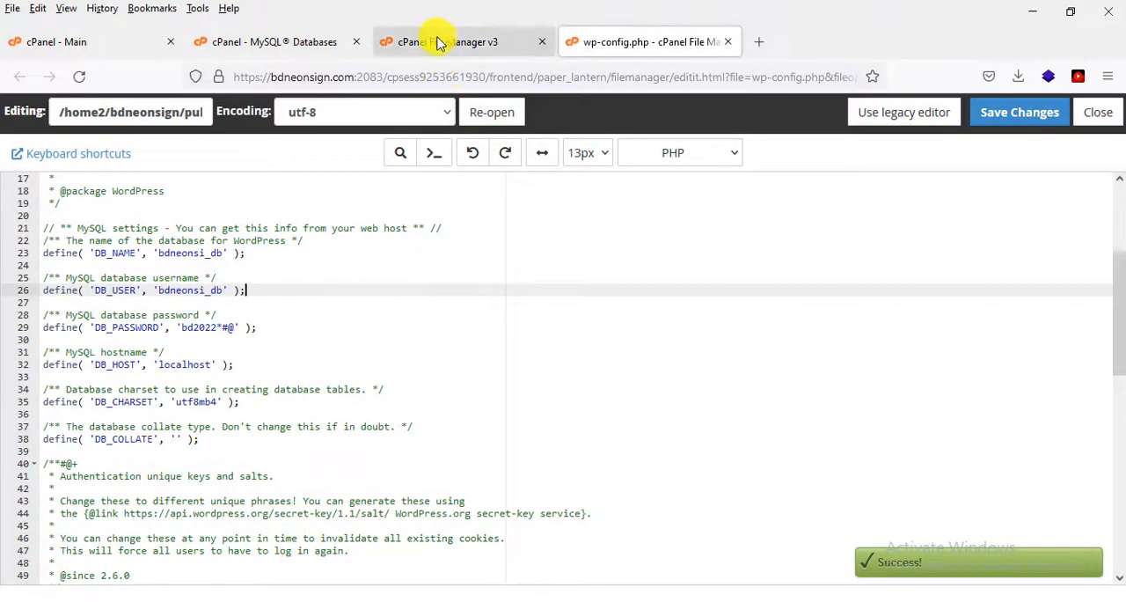
Return to the MySQL Databases overview and check the new entries under Current Databases and Current Users
{"action": "left_click", "coordinate": [320, 44]}
{"action": "left_click", "coordinate": [429, 228]}
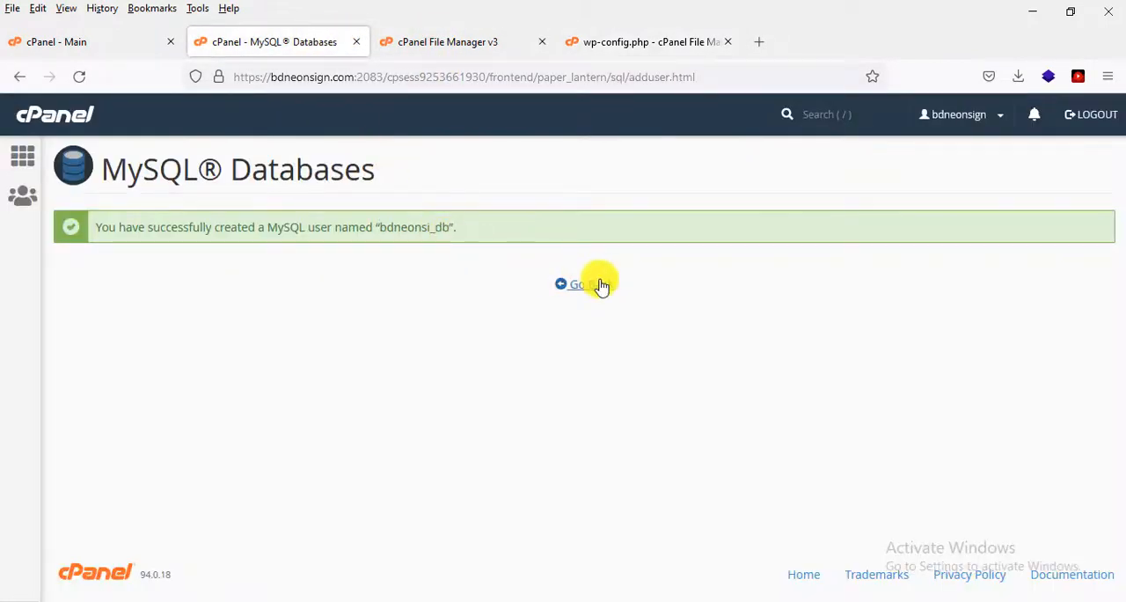
{"action": "left_click", "coordinate": [598, 284]}
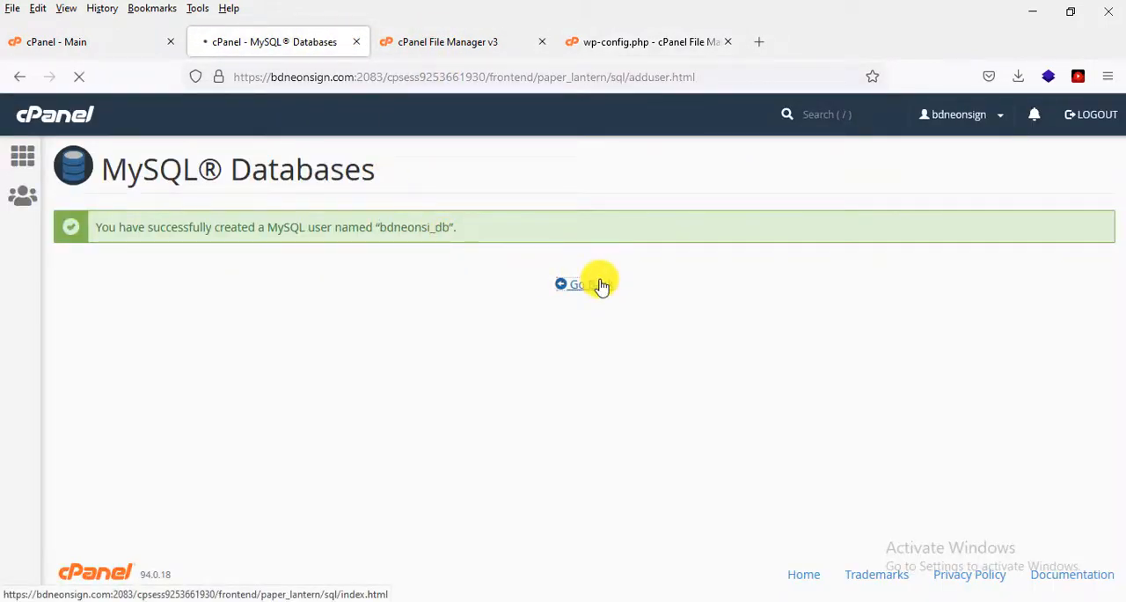
{"action": "scroll", "coordinate": [296, 326], "scroll_direction": "down", "scroll_amount": 3}
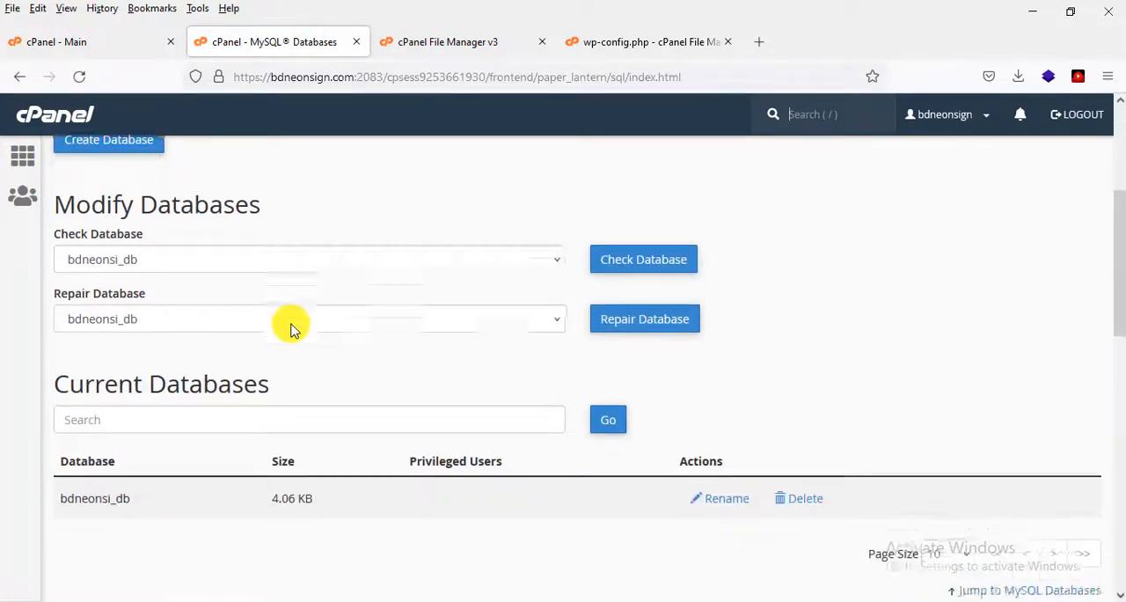
{"action": "scroll", "coordinate": [293, 327], "scroll_direction": "down", "scroll_amount": 3}
{"action": "left_click_drag", "start_coordinate": [269, 234], "coordinate": [47, 226]}
{"action": "left_click_drag", "start_coordinate": [167, 350], "coordinate": [96, 347]}
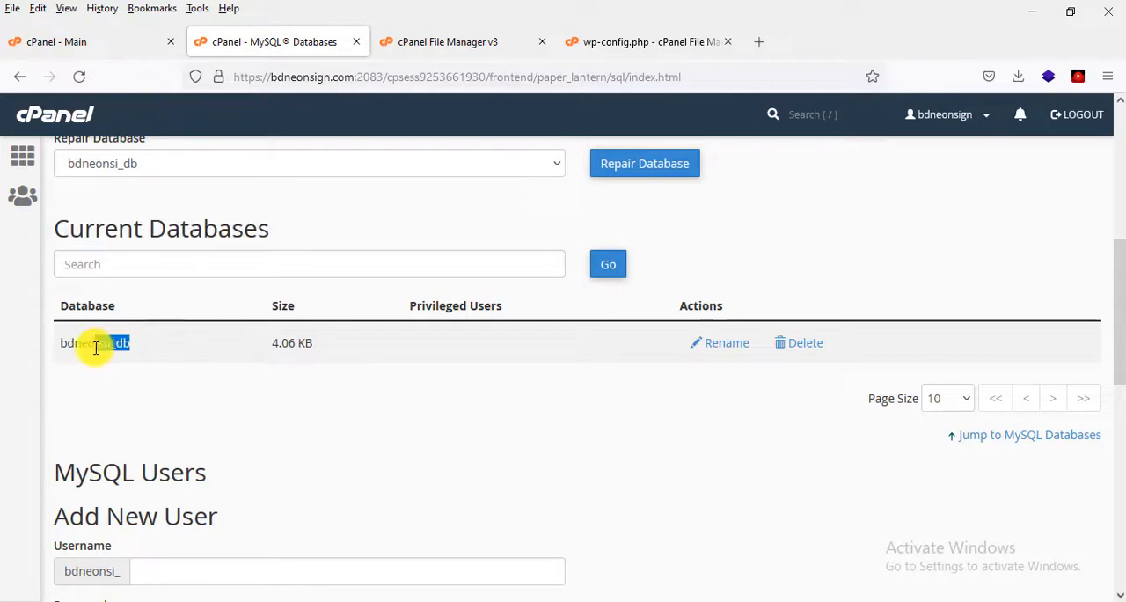
{"action": "left_click", "coordinate": [373, 425]}
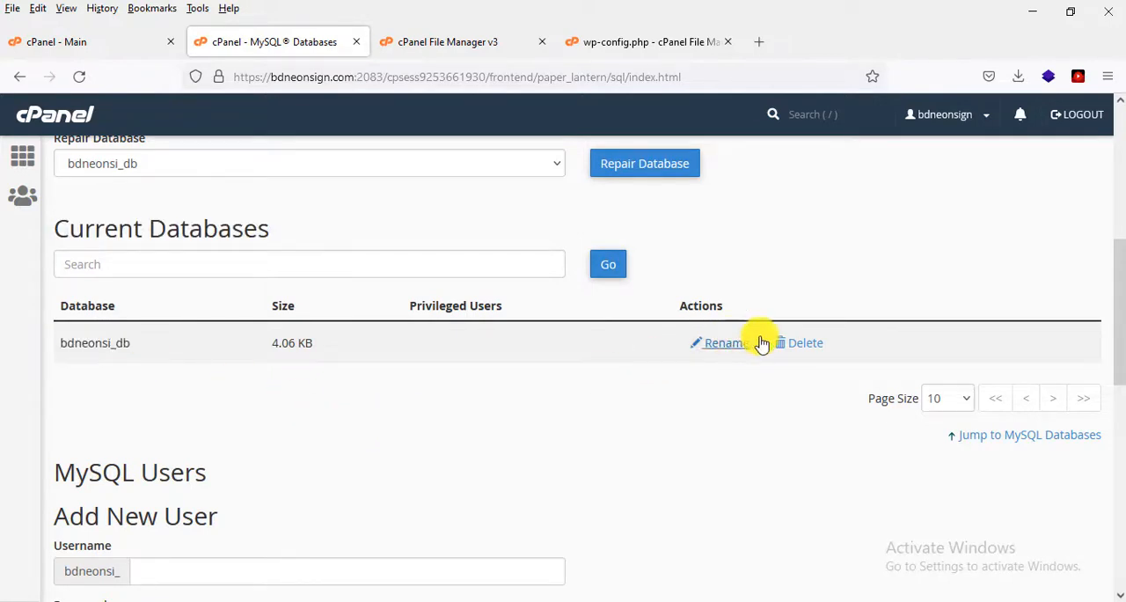
{"action": "scroll", "coordinate": [309, 354], "scroll_direction": "down", "scroll_amount": 6}
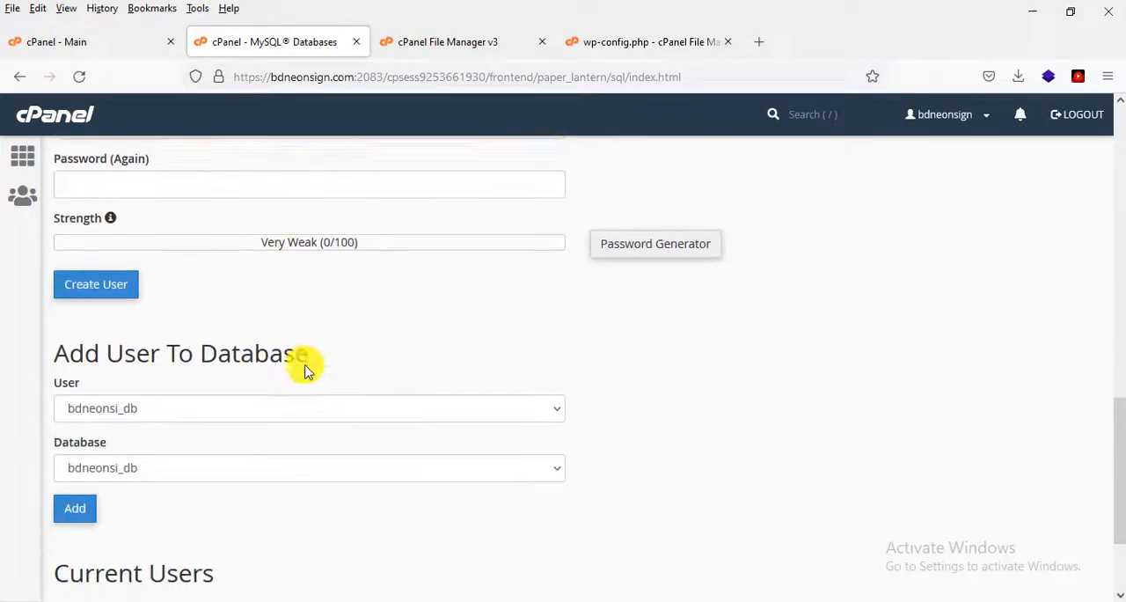
{"action": "scroll", "coordinate": [308, 304], "scroll_direction": "down", "scroll_amount": 1}
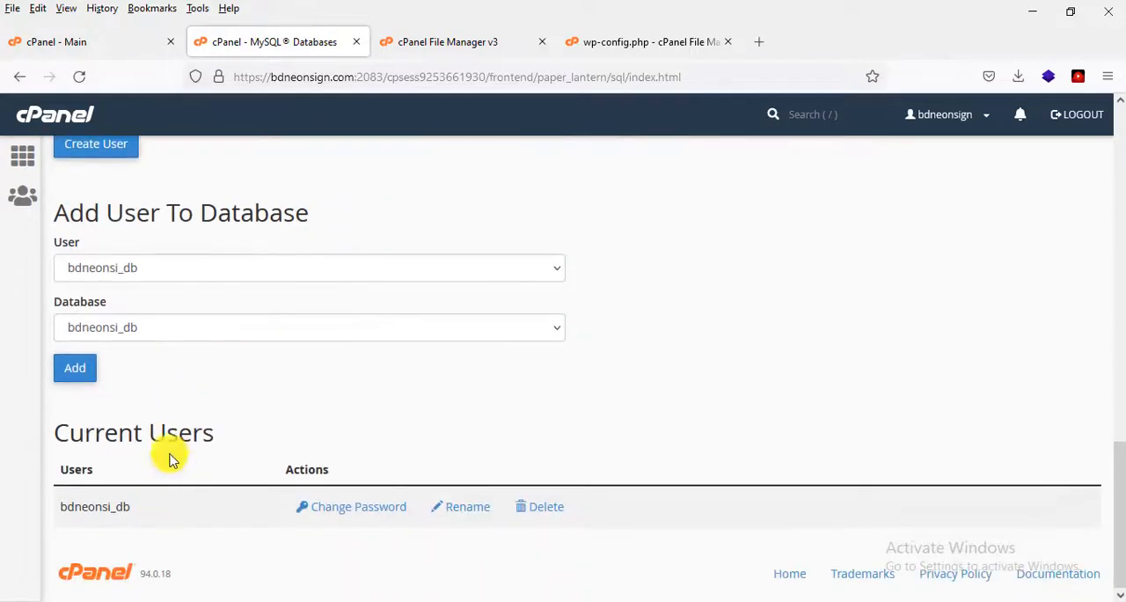
{"action": "left_click_drag", "start_coordinate": [220, 440], "coordinate": [56, 434]}
{"action": "left_click_drag", "start_coordinate": [144, 505], "coordinate": [88, 510]}
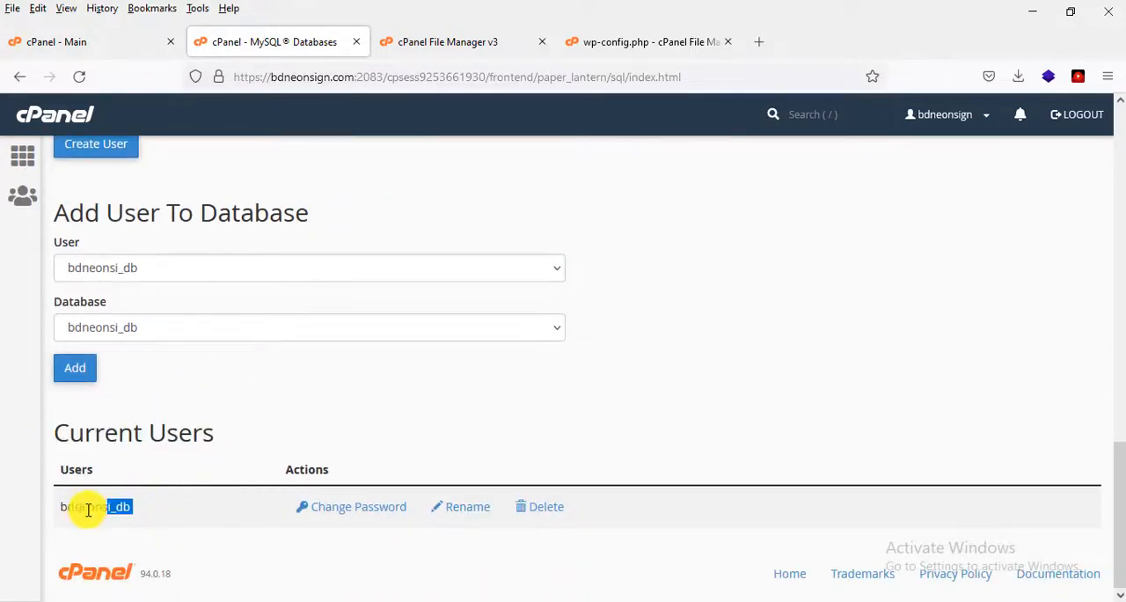
{"action": "left_click", "coordinate": [431, 422]}
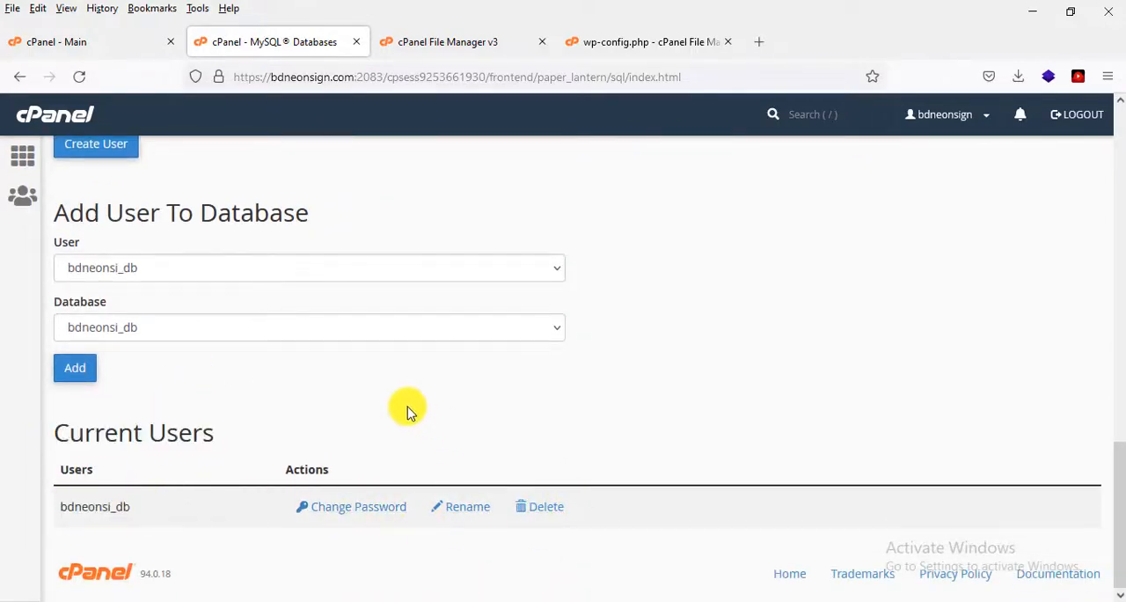
Add the user bdneonsi_db to the database bdneonsi_db under Add User To Database
{"action": "left_click", "coordinate": [235, 281]}
{"action": "left_click", "coordinate": [235, 303]}
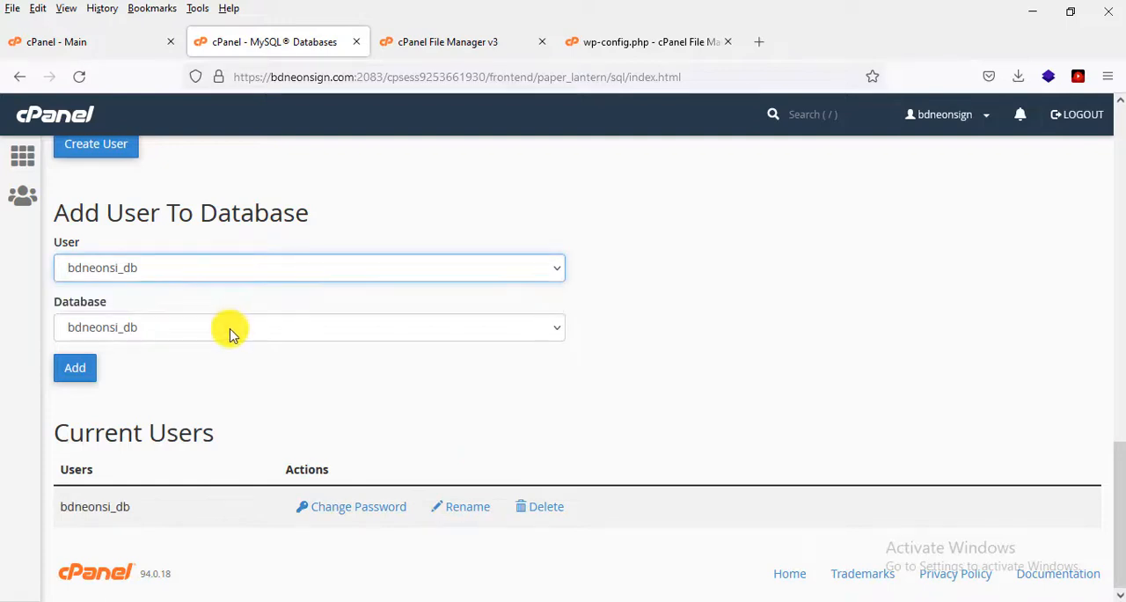
{"action": "left_click", "coordinate": [228, 330]}
{"action": "left_click", "coordinate": [224, 361]}
{"action": "scroll", "coordinate": [303, 383], "scroll_direction": "up", "scroll_amount": 2}
{"action": "scroll", "coordinate": [304, 384], "scroll_direction": "down", "scroll_amount": 1}
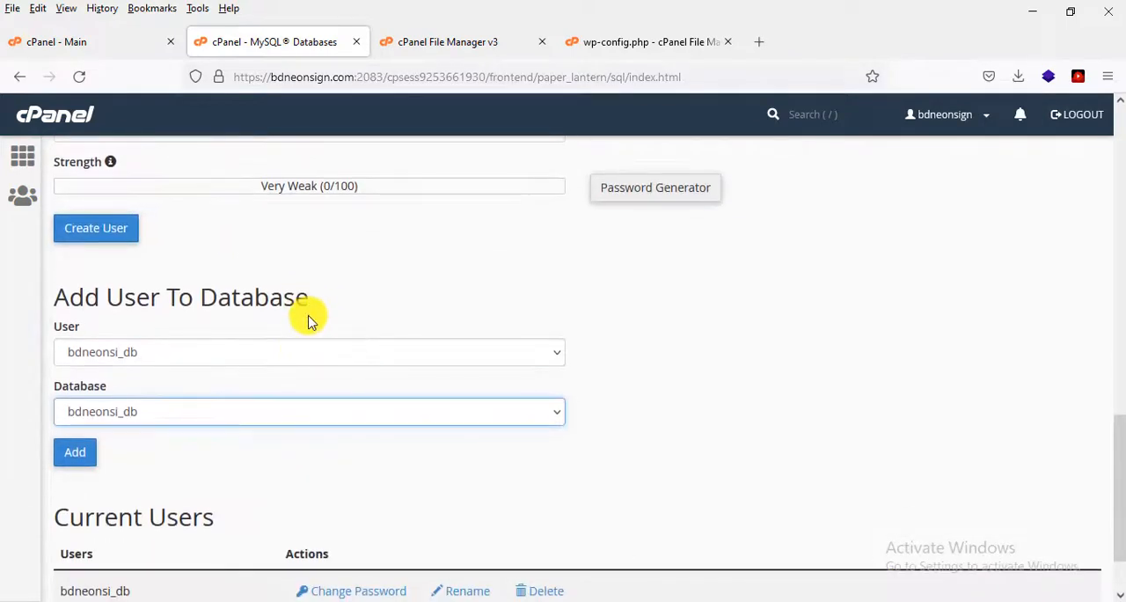
{"action": "left_click_drag", "start_coordinate": [308, 299], "coordinate": [86, 291]}
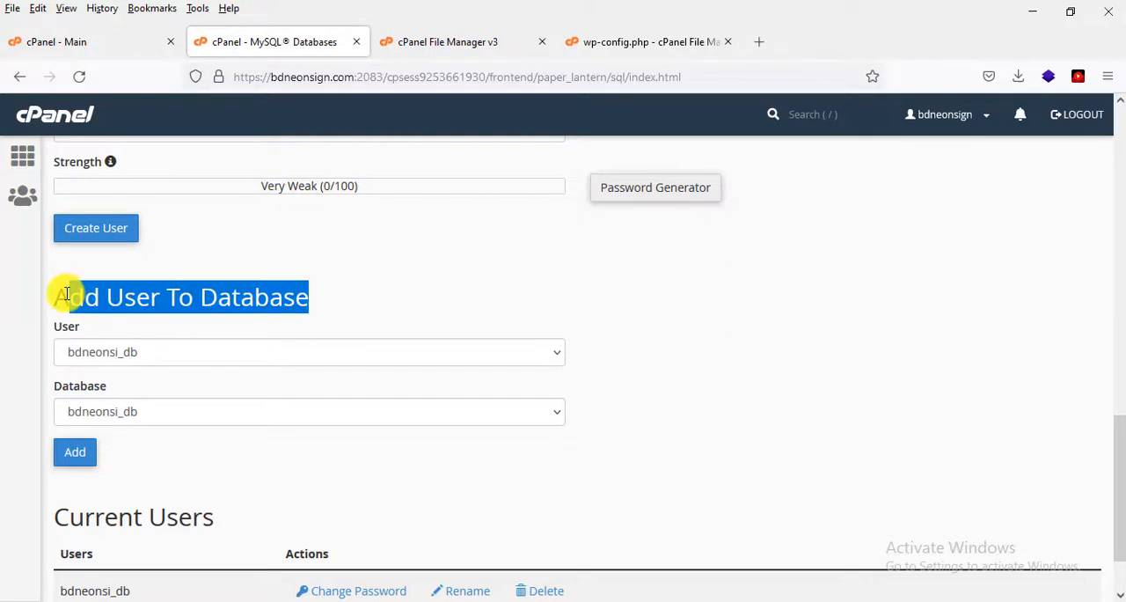
{"action": "left_click", "coordinate": [286, 319]}
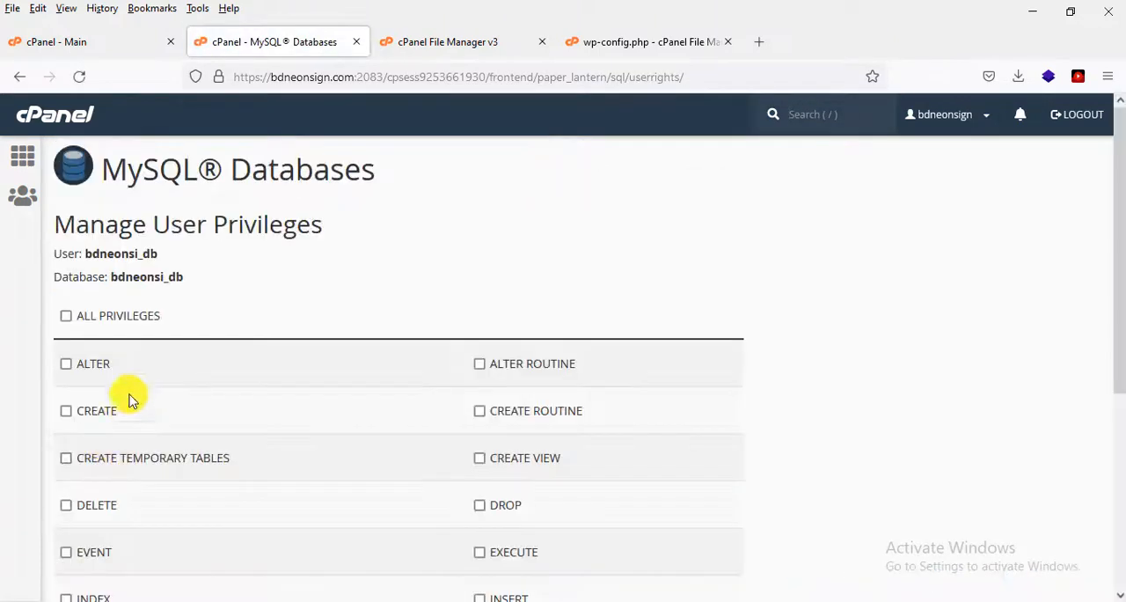
Grant the user ALL PRIVILEGES on the database and save the privilege changes
{"action": "scroll", "coordinate": [201, 317], "scroll_direction": "down", "scroll_amount": 3}
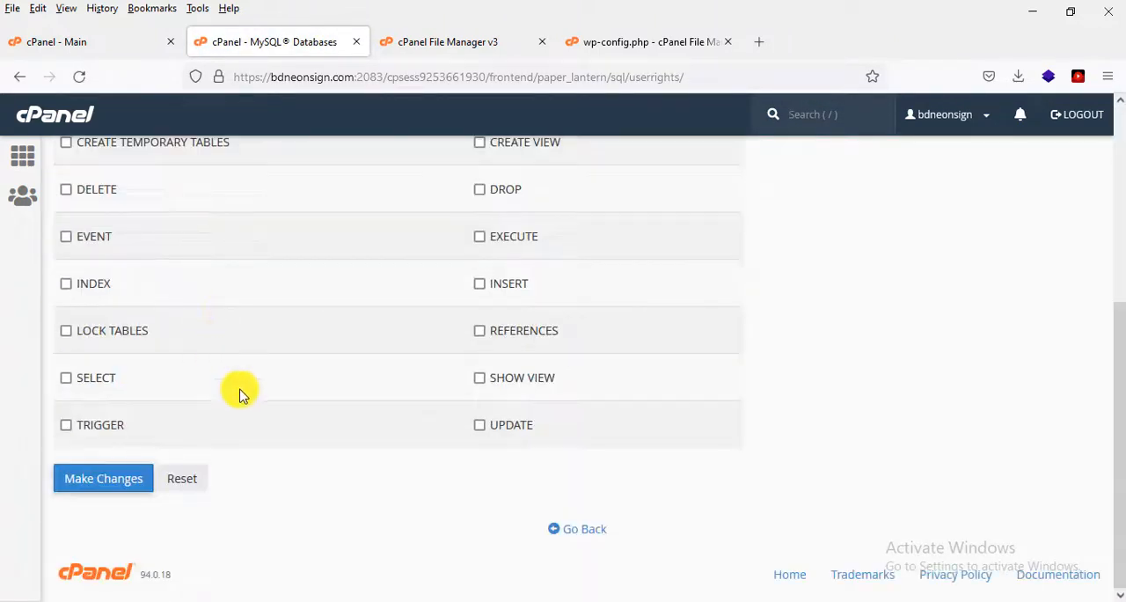
{"action": "scroll", "coordinate": [120, 352], "scroll_direction": "up", "scroll_amount": 3}
{"action": "left_click", "coordinate": [67, 315]}
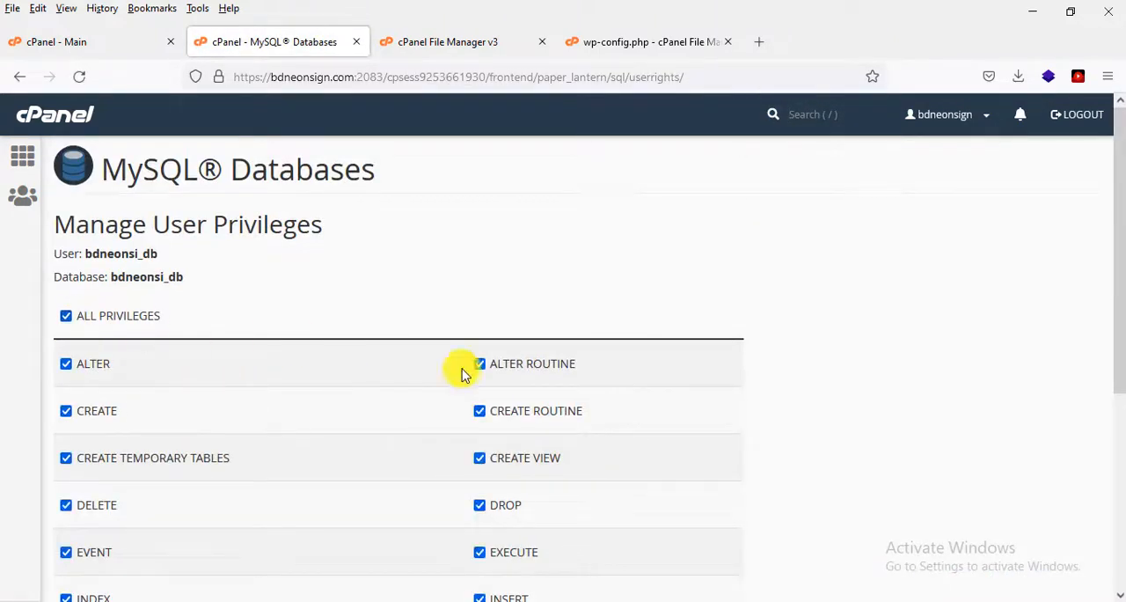
{"action": "scroll", "coordinate": [633, 423], "scroll_direction": "down", "scroll_amount": 4}
{"action": "scroll", "coordinate": [638, 428], "scroll_direction": "up", "scroll_amount": 4}
{"action": "scroll", "coordinate": [460, 428], "scroll_direction": "down", "scroll_amount": 4}
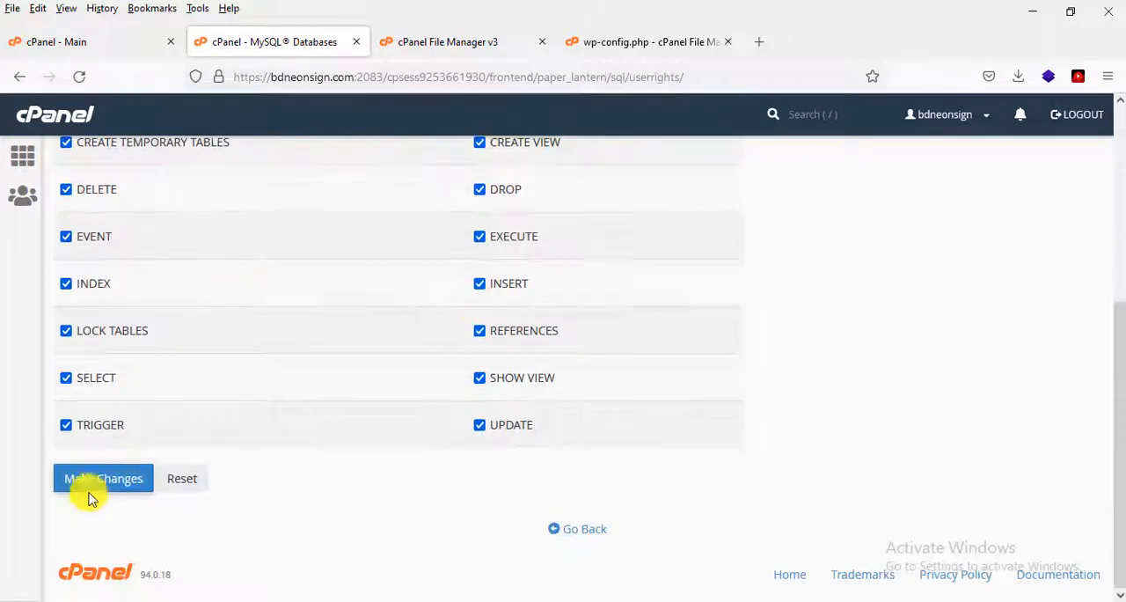
{"action": "left_click", "coordinate": [93, 475]}
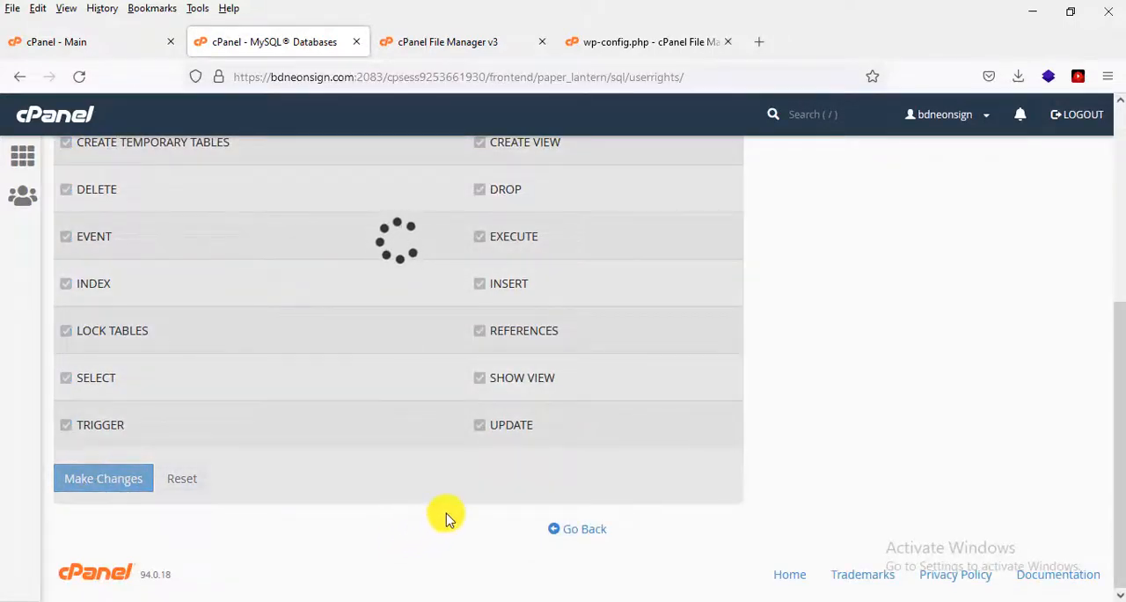
{"action": "scroll", "coordinate": [406, 413], "scroll_direction": "up", "scroll_amount": 4}
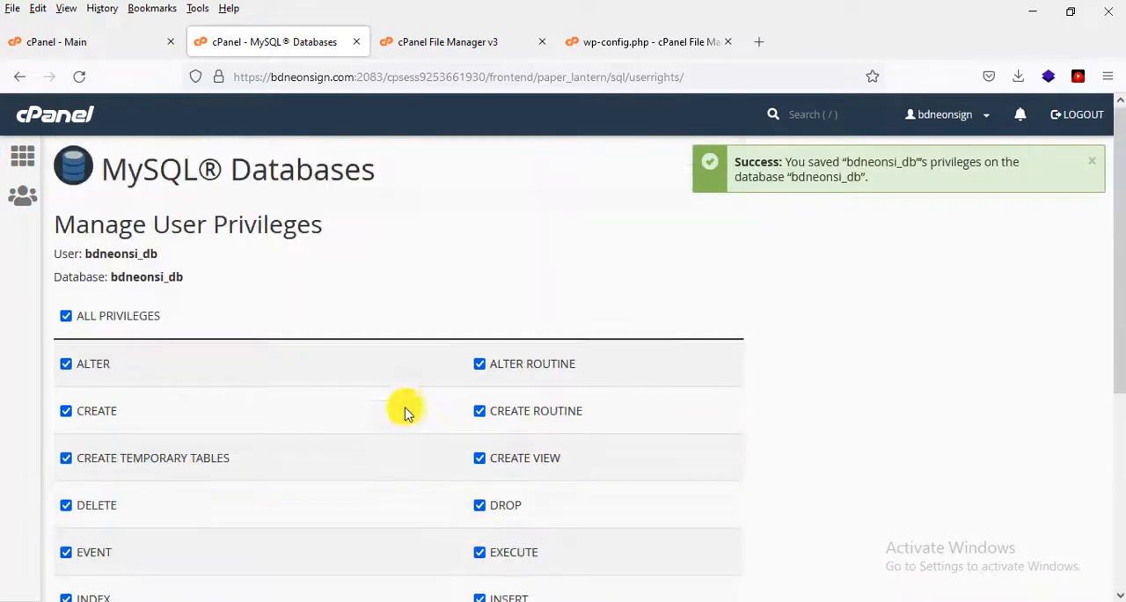
{"action": "scroll", "coordinate": [206, 345], "scroll_direction": "down", "scroll_amount": 4}
Open phpMyAdmin in a new browser tab from the cPanel main page and select the bdneonsi_db database
{"action": "left_click", "coordinate": [51, 44]}
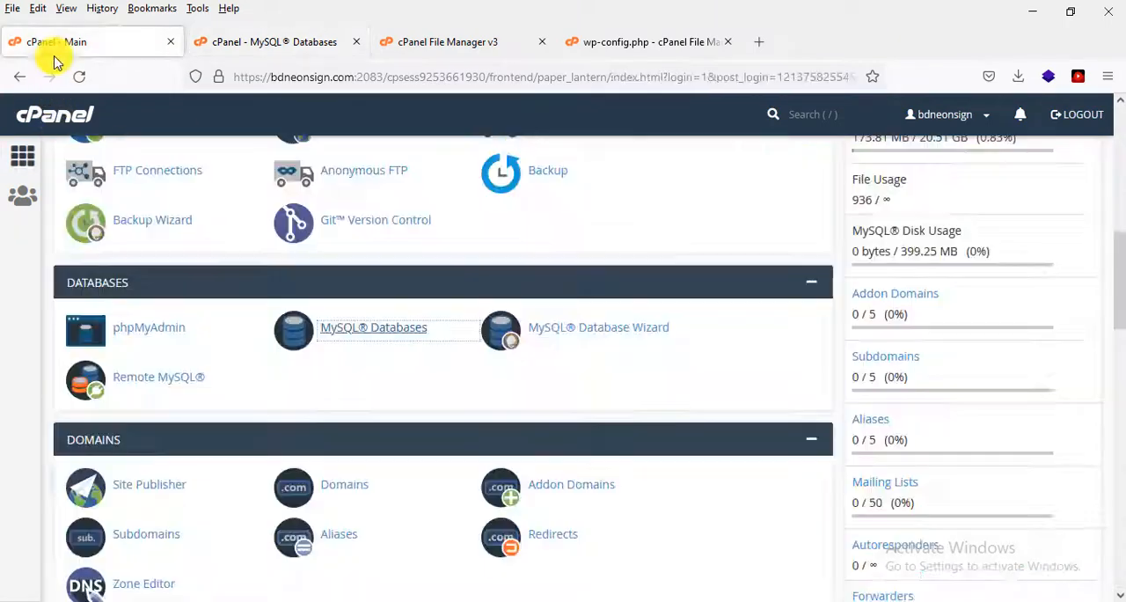
{"action": "right_click", "coordinate": [139, 331]}
{"action": "left_click", "coordinate": [180, 350]}
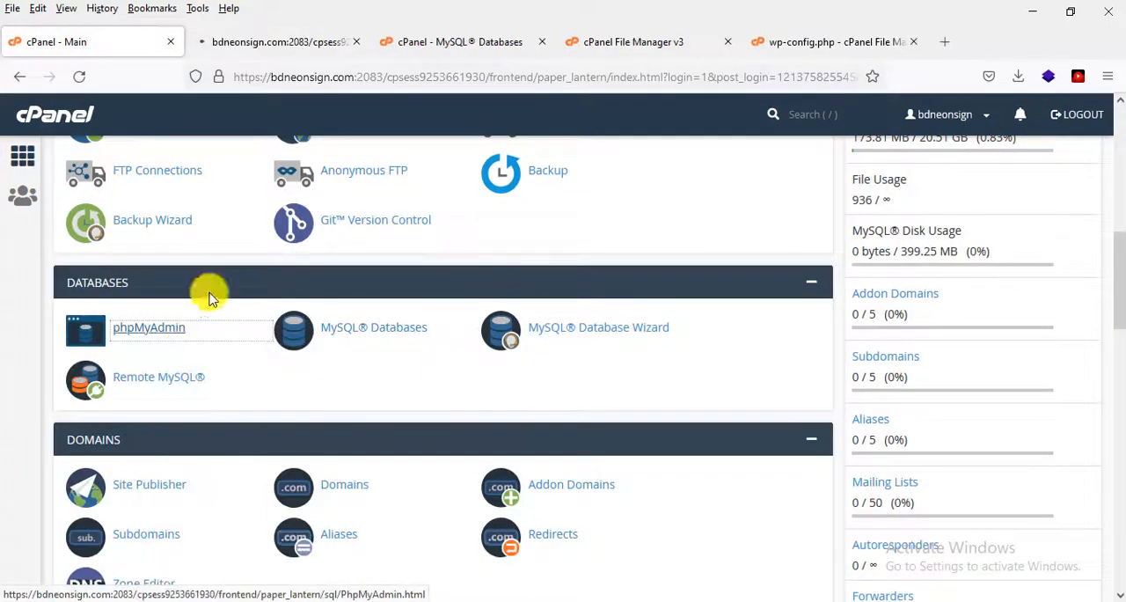
{"action": "left_click", "coordinate": [276, 43]}
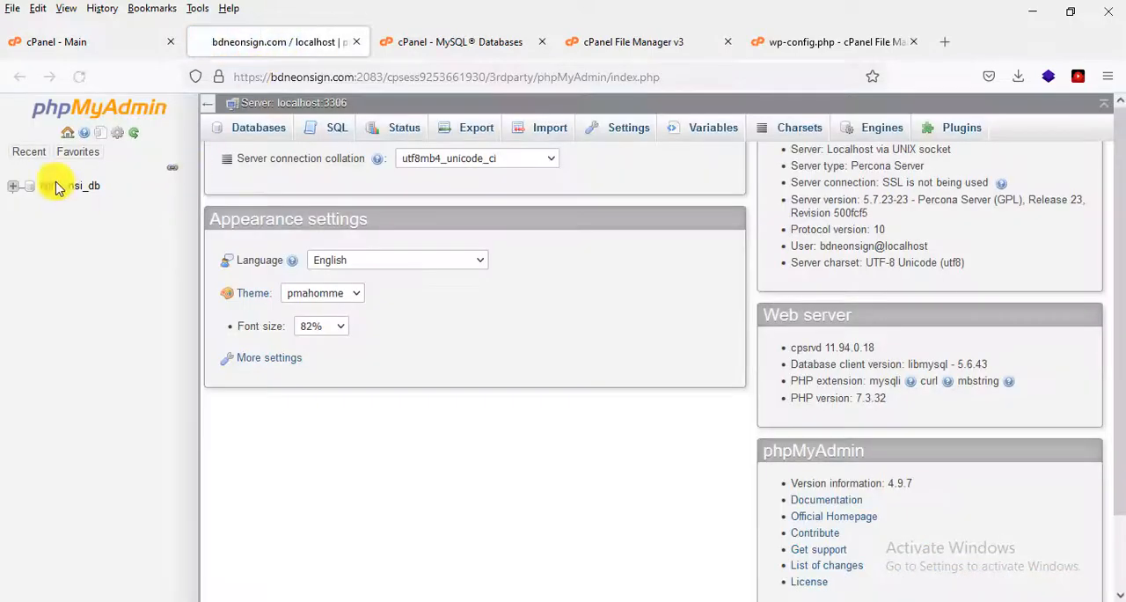
{"action": "left_click", "coordinate": [63, 194]}
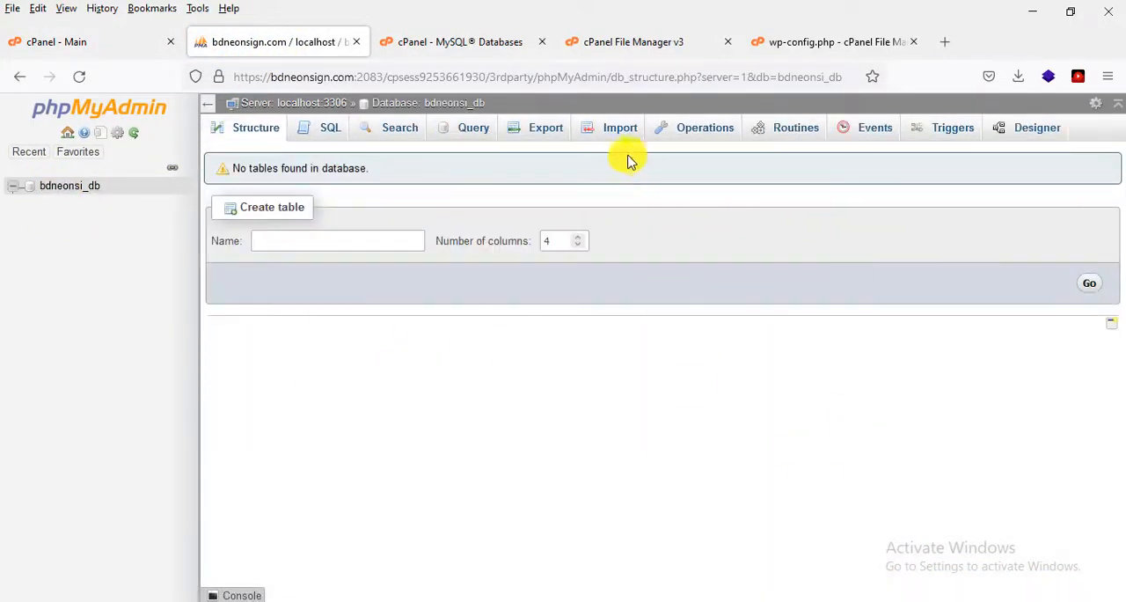
Import the bdneonsign.sql file from the Downloads folder into the bdneonsi_db database
{"action": "left_click", "coordinate": [614, 133]}
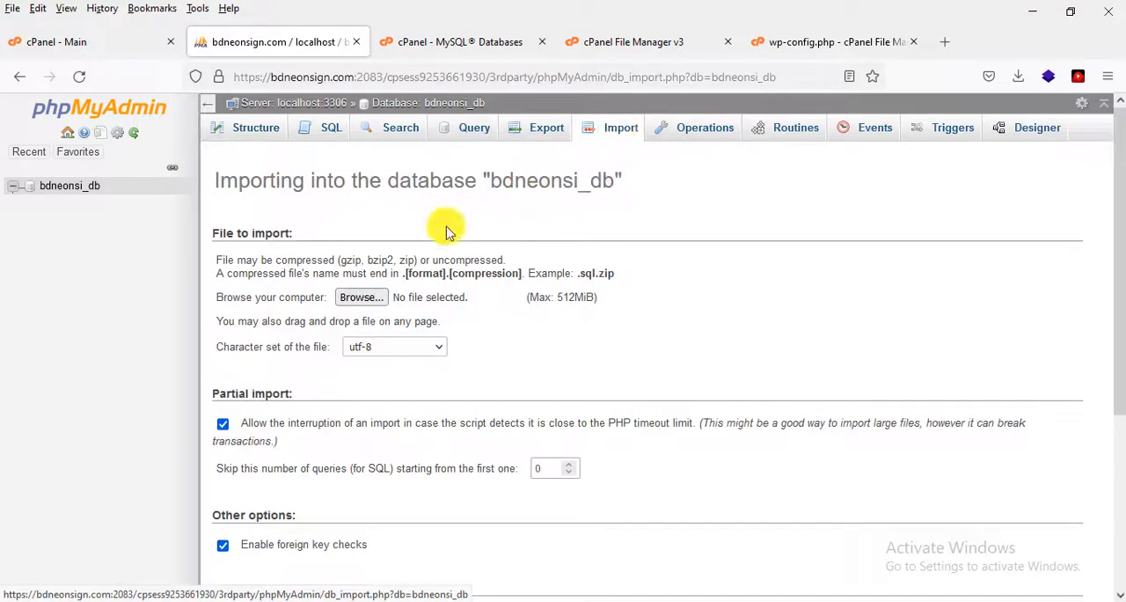
{"action": "left_click", "coordinate": [369, 302]}
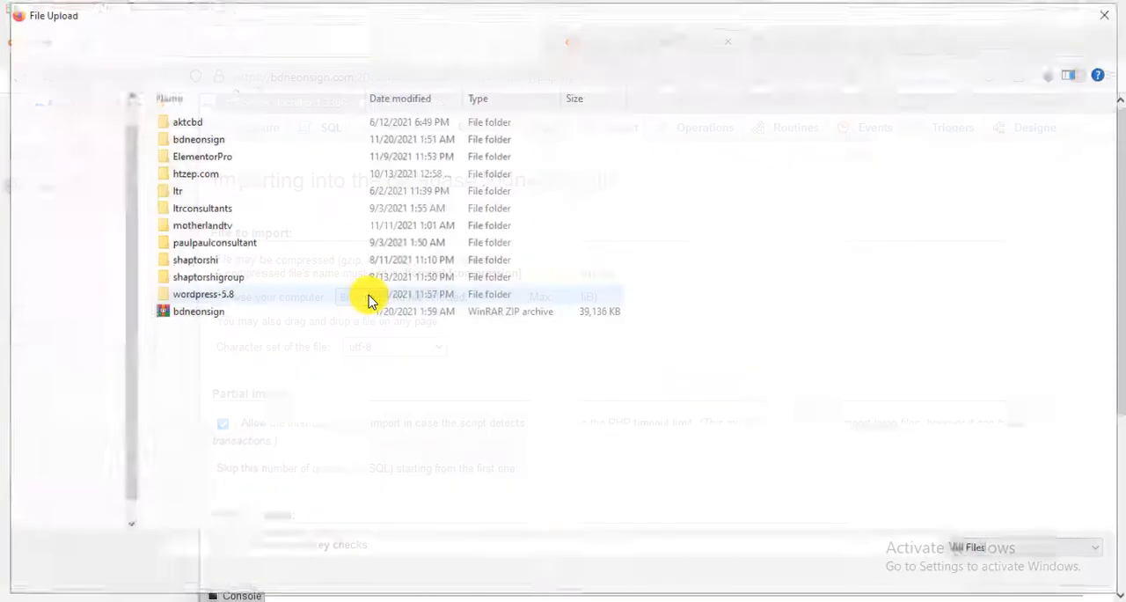
{"action": "scroll", "coordinate": [79, 158], "scroll_direction": "up", "scroll_amount": 1}
{"action": "left_click", "coordinate": [76, 149]}
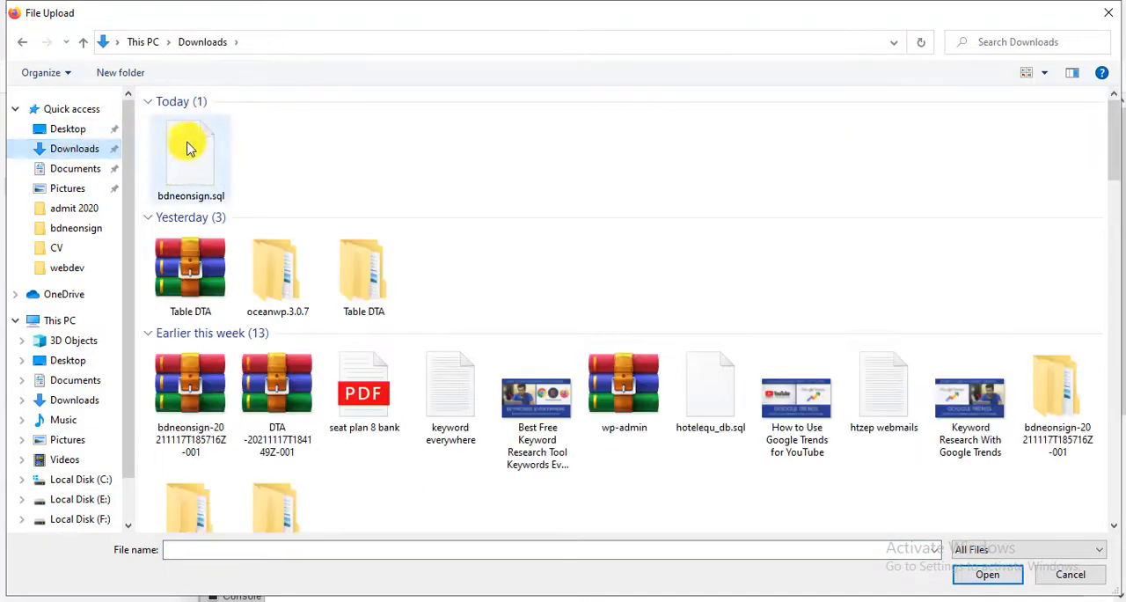
{"action": "left_click", "coordinate": [183, 152]}
{"action": "left_click", "coordinate": [960, 582]}
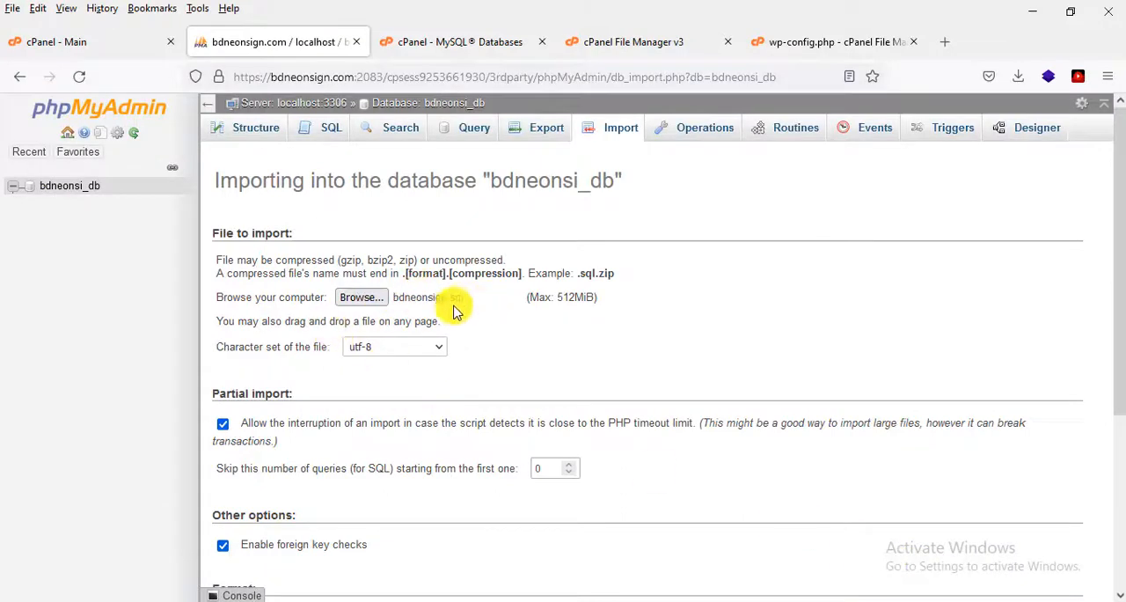
{"action": "scroll", "coordinate": [301, 365], "scroll_direction": "down", "scroll_amount": 3}
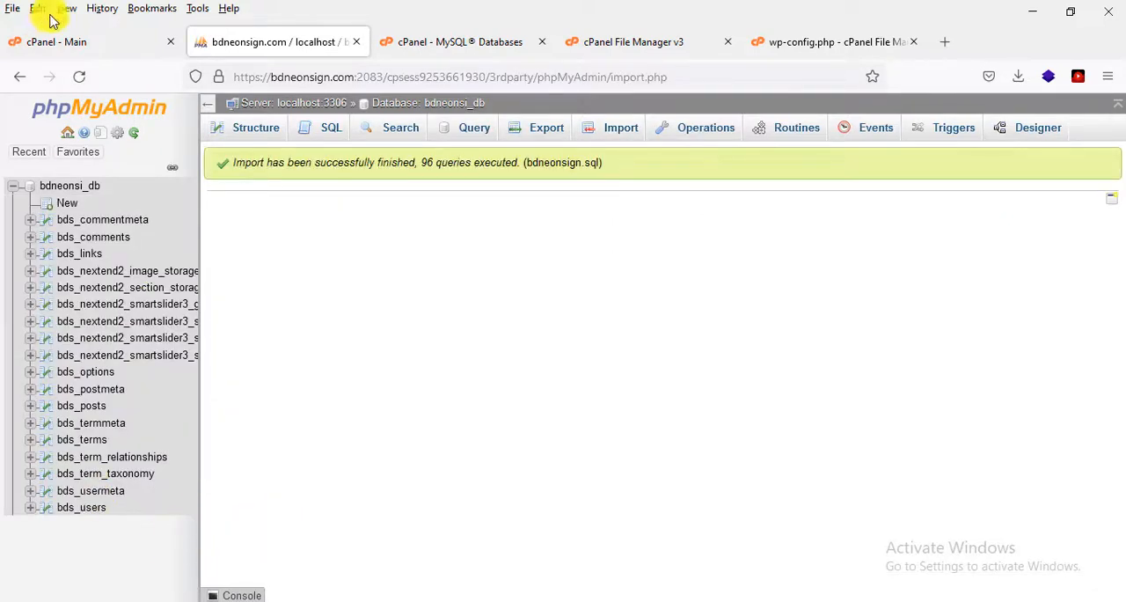
Check the import result message, and open the bds_options table of the bdneonsi_db database
{"action": "left_click_drag", "start_coordinate": [239, 164], "coordinate": [571, 164]}
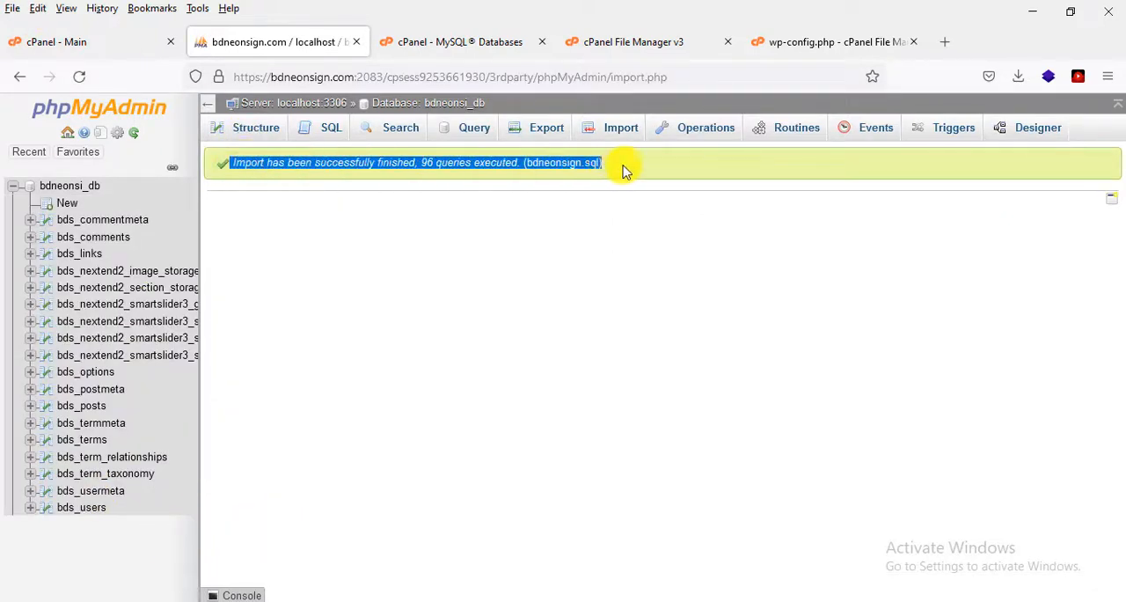
{"action": "left_click", "coordinate": [576, 186]}
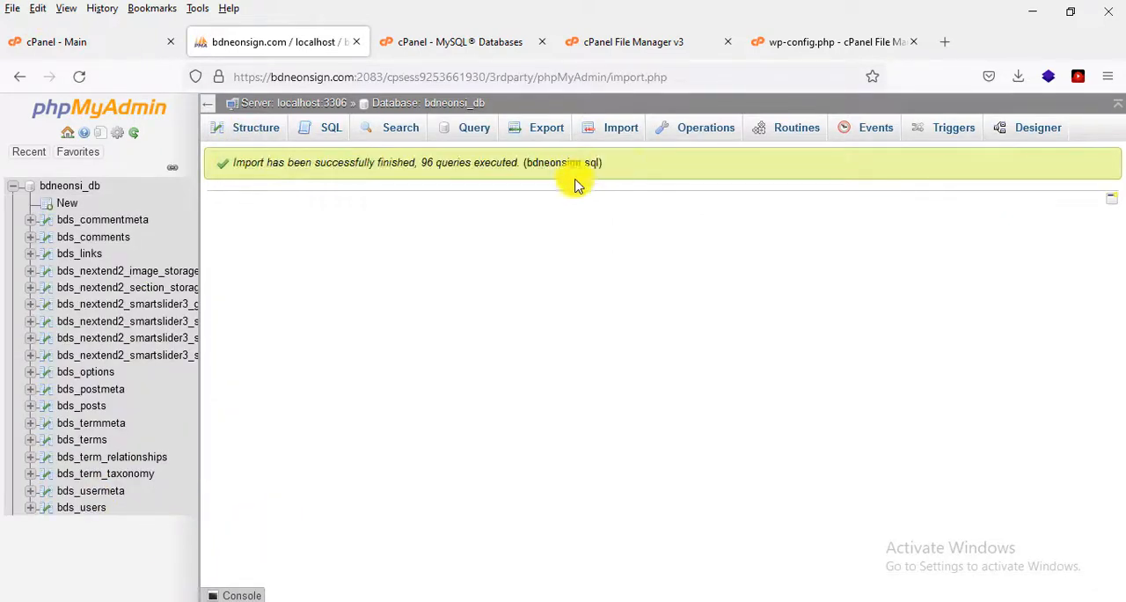
{"action": "left_click", "coordinate": [80, 186]}
{"action": "scroll", "coordinate": [384, 281], "scroll_direction": "down", "scroll_amount": 3}
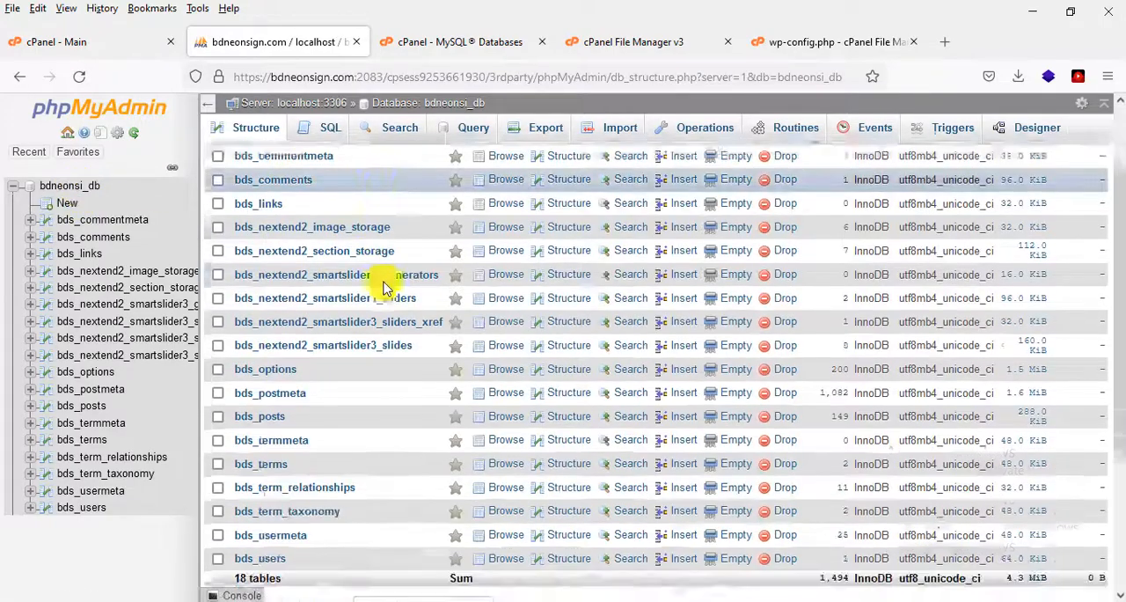
{"action": "left_click", "coordinate": [268, 299]}
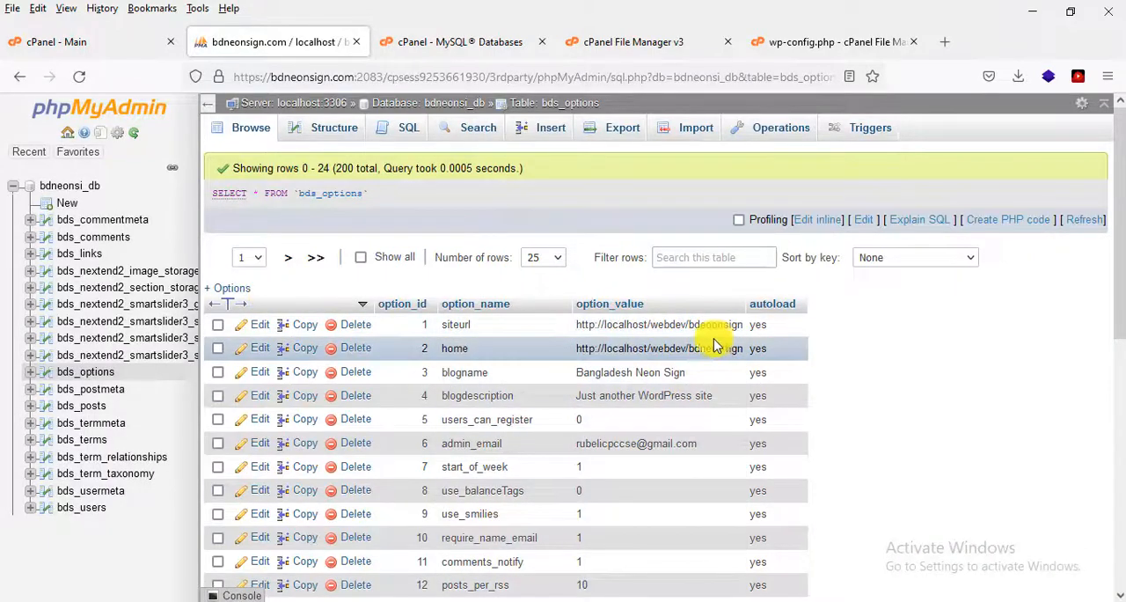
{"action": "scroll", "coordinate": [965, 310], "scroll_direction": "up", "scroll_amount": 10}
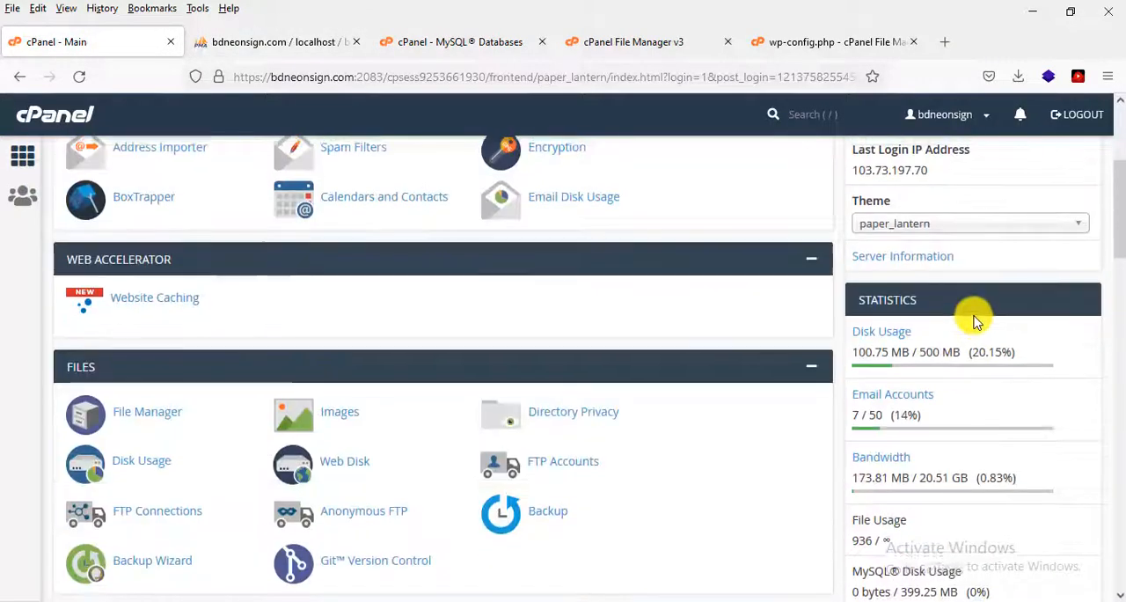
{"action": "left_click", "coordinate": [927, 274]}
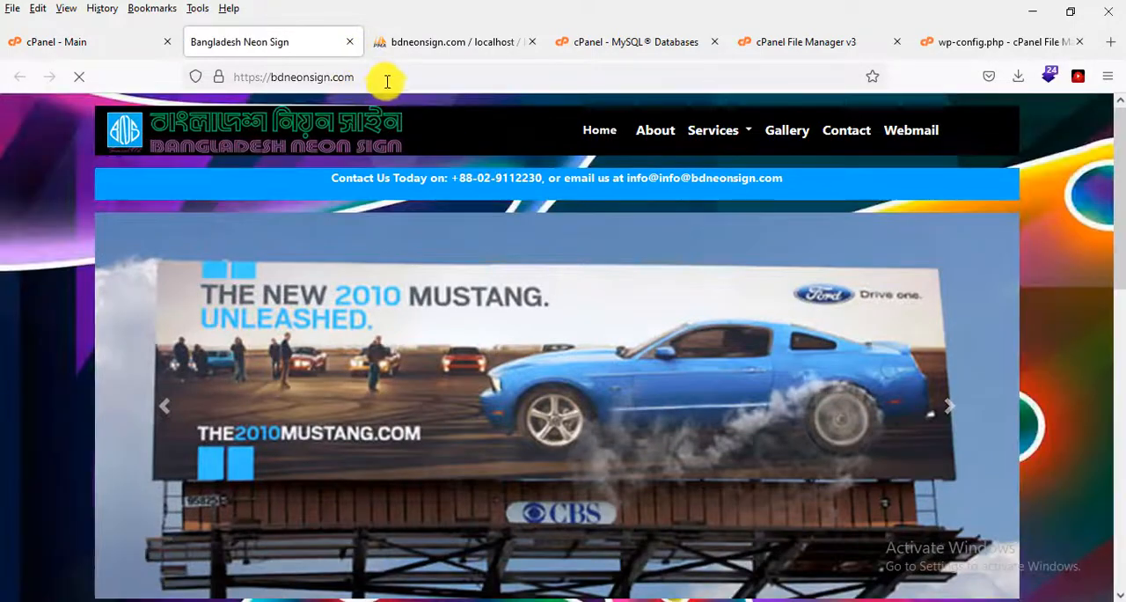
{"action": "left_click", "coordinate": [387, 81]}
{"action": "right_click", "coordinate": [388, 85]}
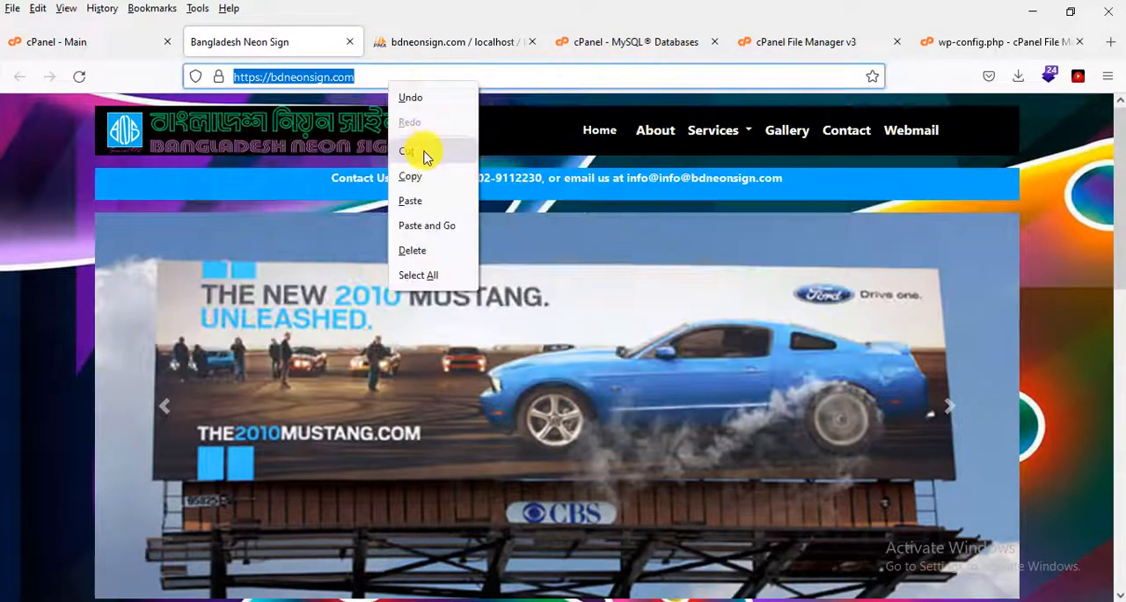
{"action": "left_click", "coordinate": [427, 174]}
{"action": "left_click", "coordinate": [973, 44]}
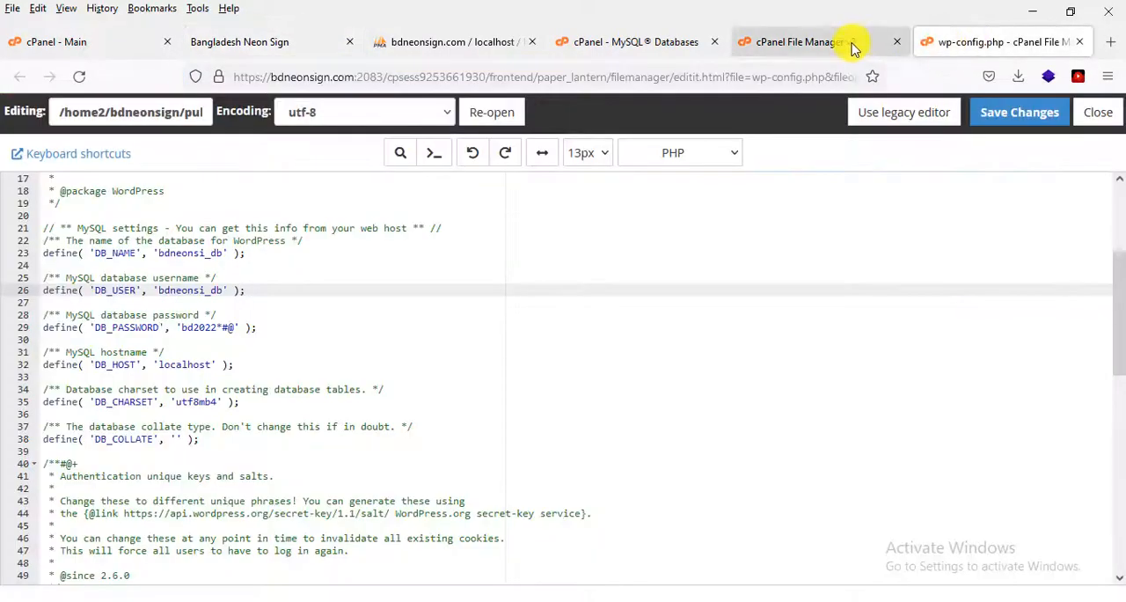
{"action": "left_click", "coordinate": [818, 44]}
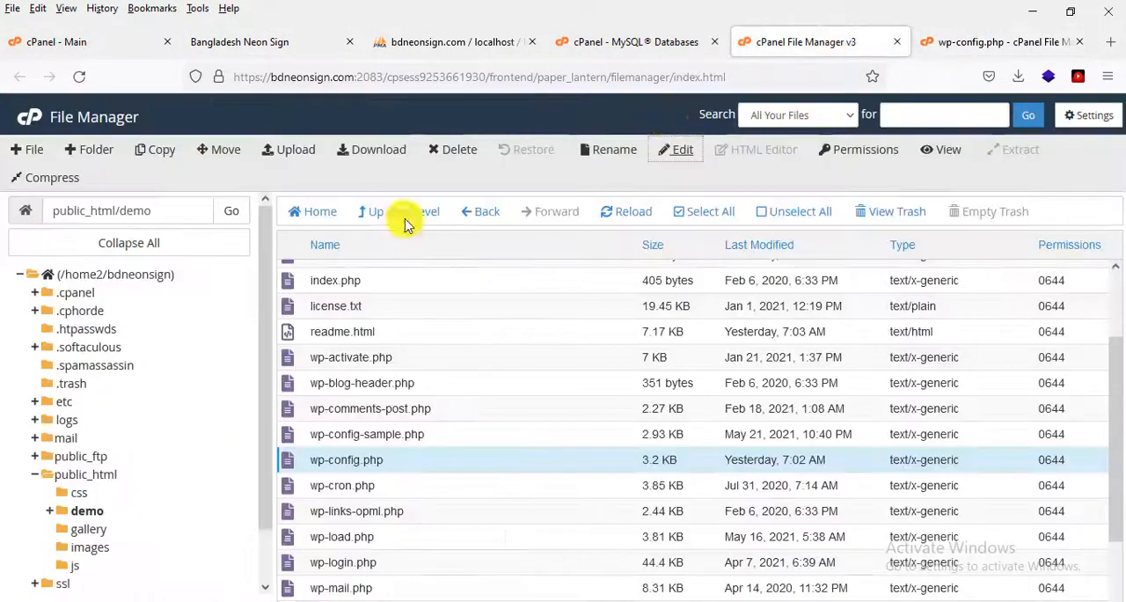
{"action": "double_click", "coordinate": [146, 210]}
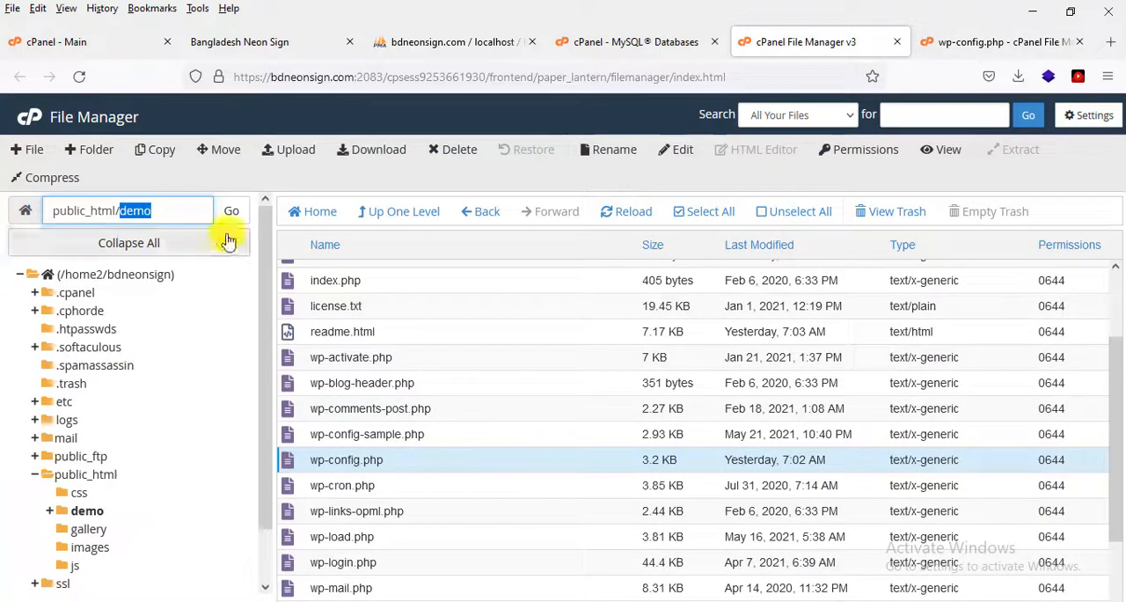
{"action": "left_click", "coordinate": [1110, 42]}
{"action": "left_click", "coordinate": [543, 312]}
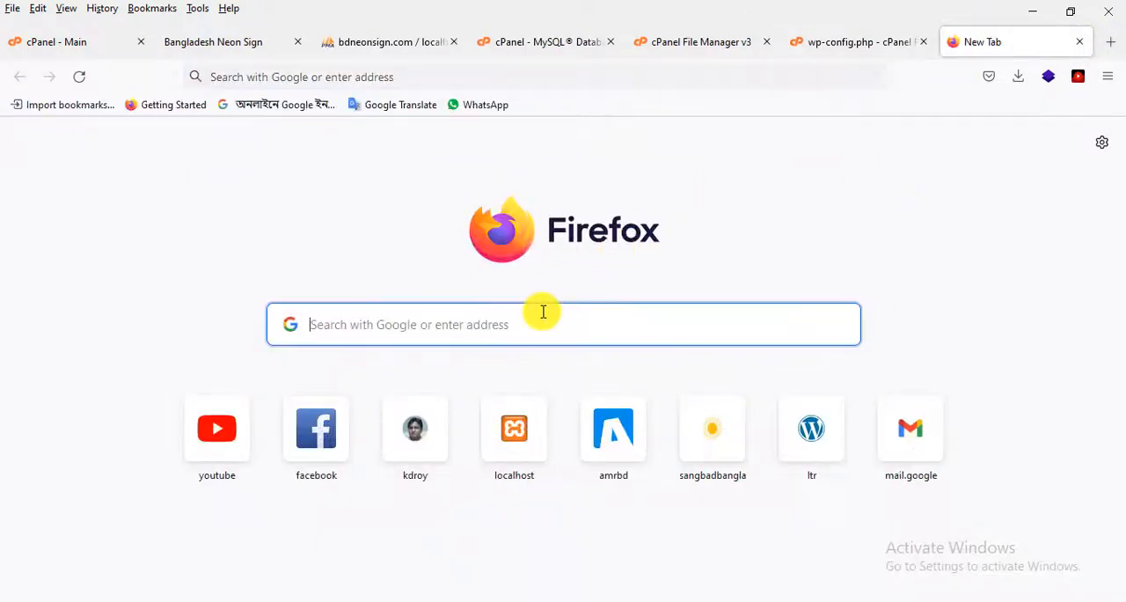
{"action": "key", "text": "ctrl+v"}
{"action": "type", "text": "de"}
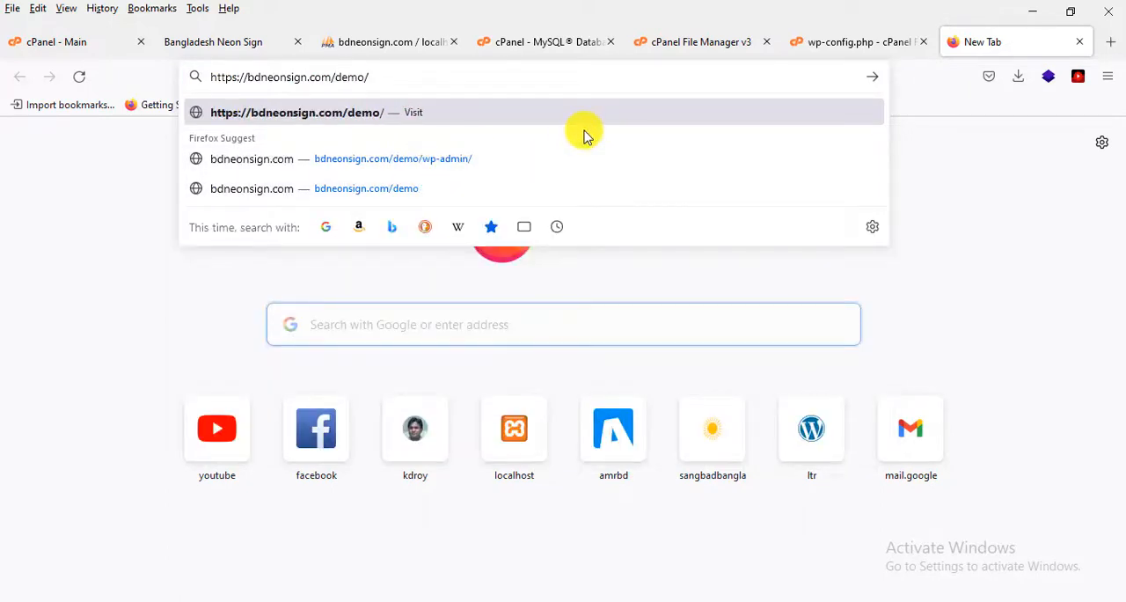
{"action": "key", "text": "BackSpace"}
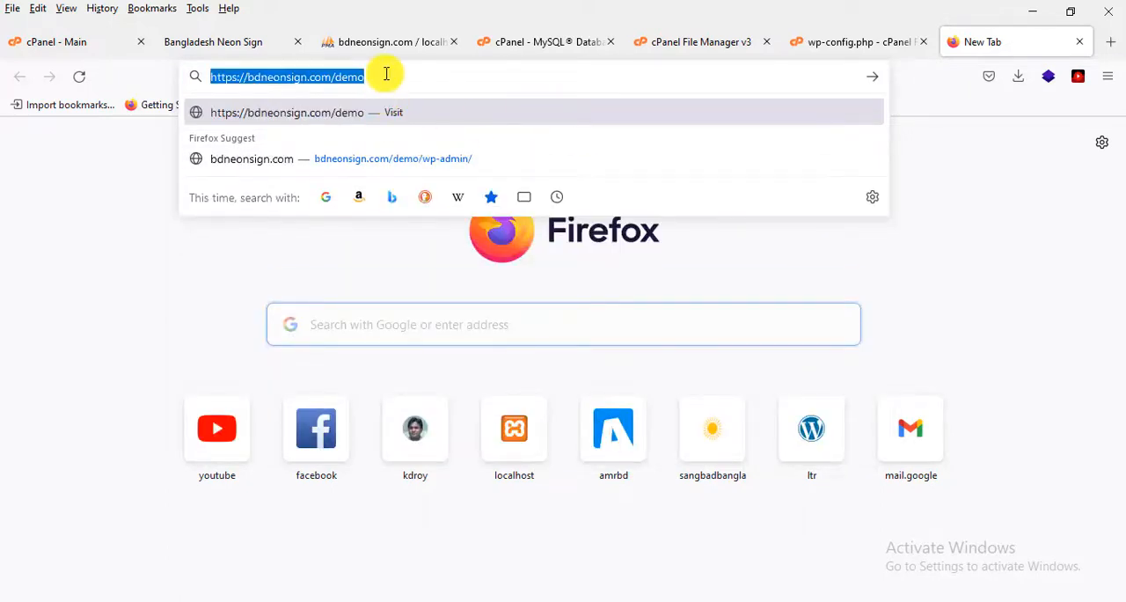
{"action": "right_click", "coordinate": [386, 76]}
{"action": "left_click", "coordinate": [419, 170]}
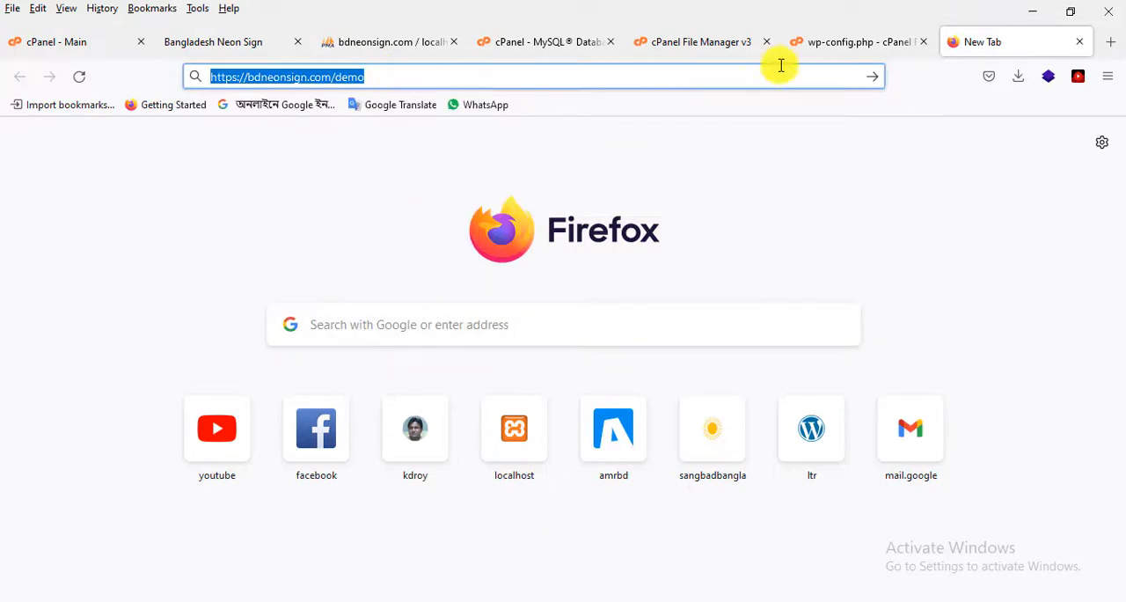
{"action": "left_click", "coordinate": [232, 45]}
{"action": "left_click", "coordinate": [413, 83]}
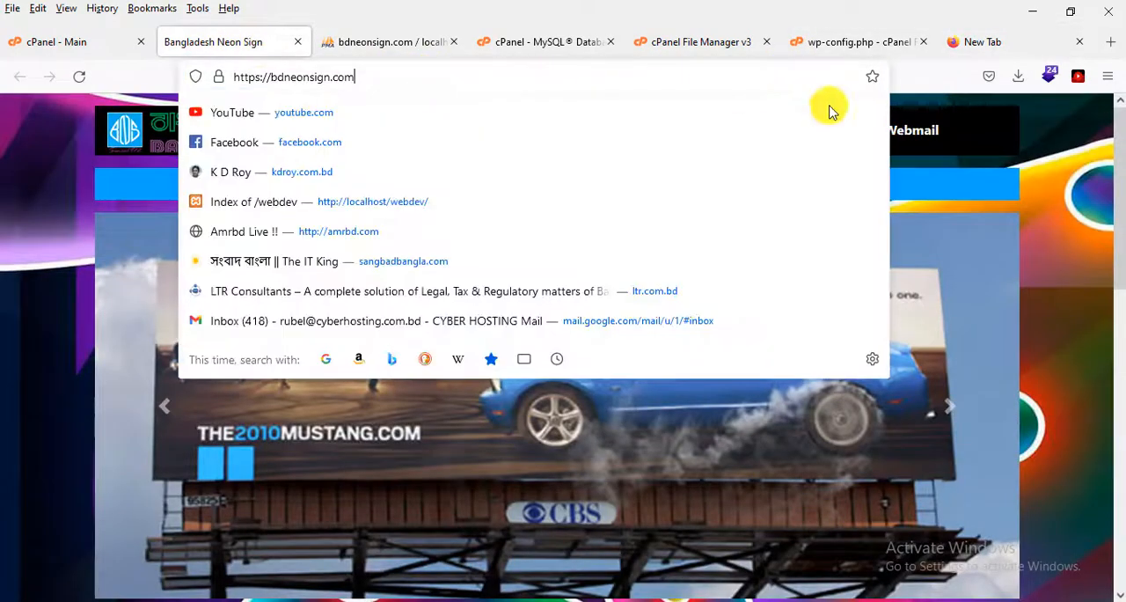
{"action": "left_click", "coordinate": [1040, 137]}
{"action": "left_click", "coordinate": [695, 41]}
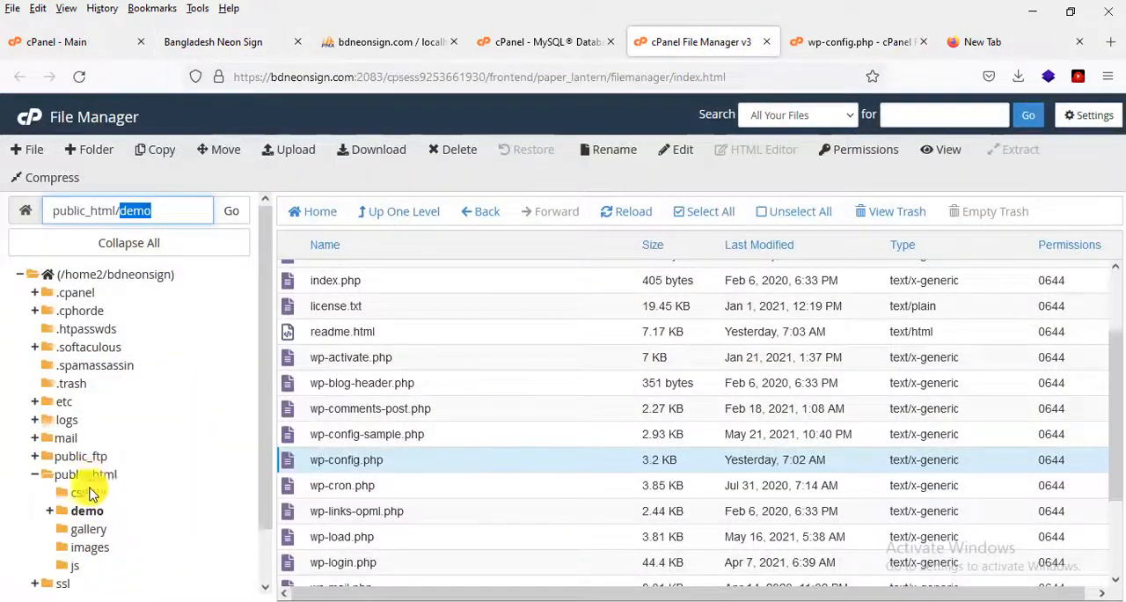
{"action": "left_click", "coordinate": [405, 44]}
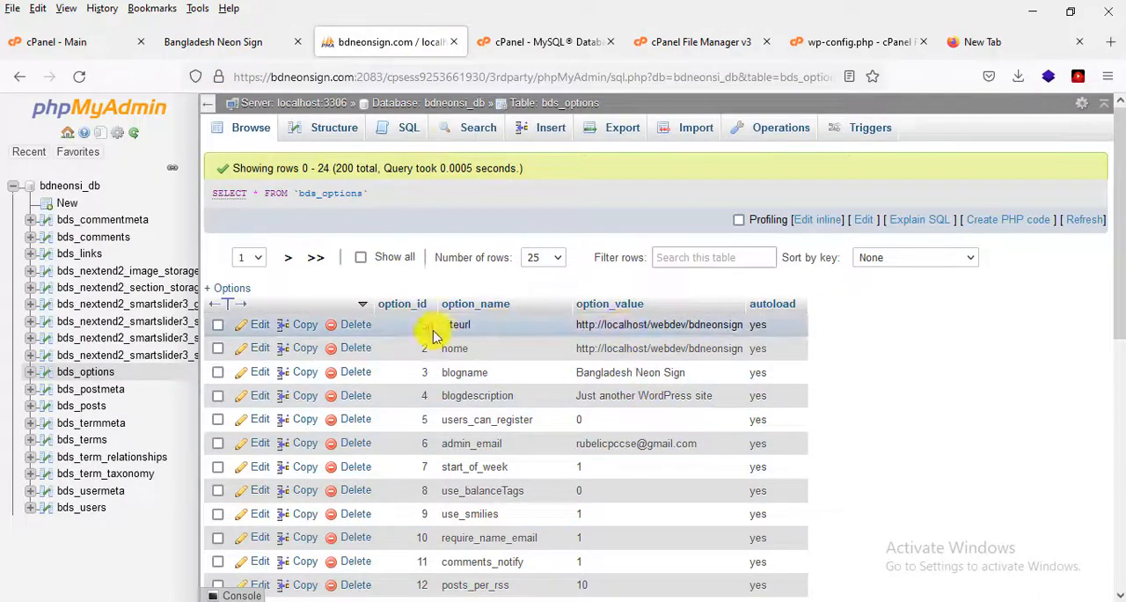
{"action": "left_click", "coordinate": [457, 352]}
{"action": "double_click", "coordinate": [616, 323]}
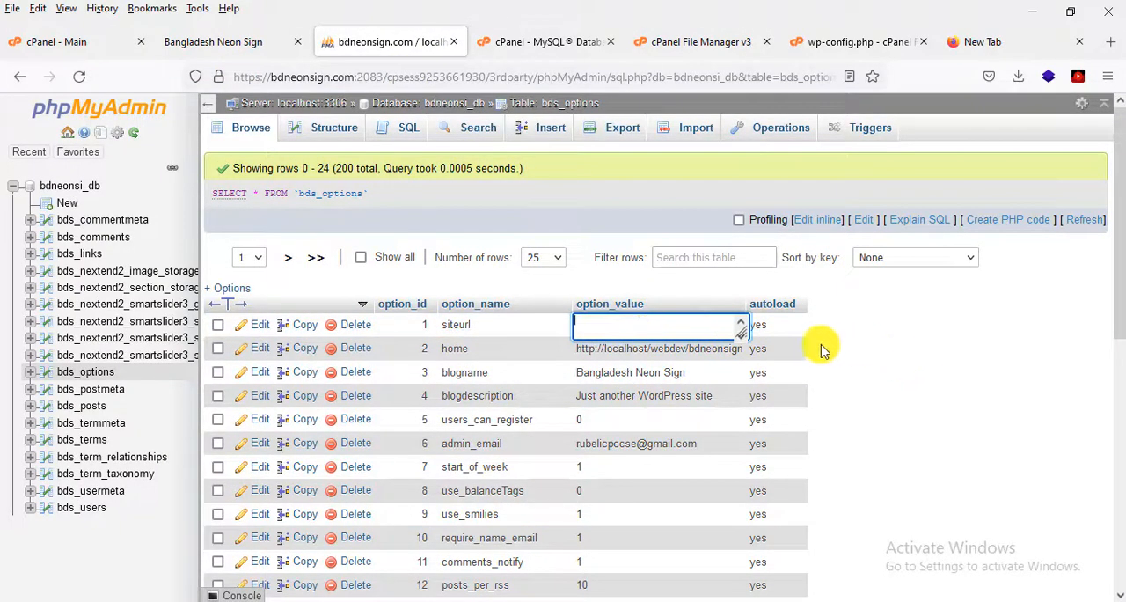
{"action": "right_click", "coordinate": [691, 327]}
{"action": "left_click", "coordinate": [734, 468]}
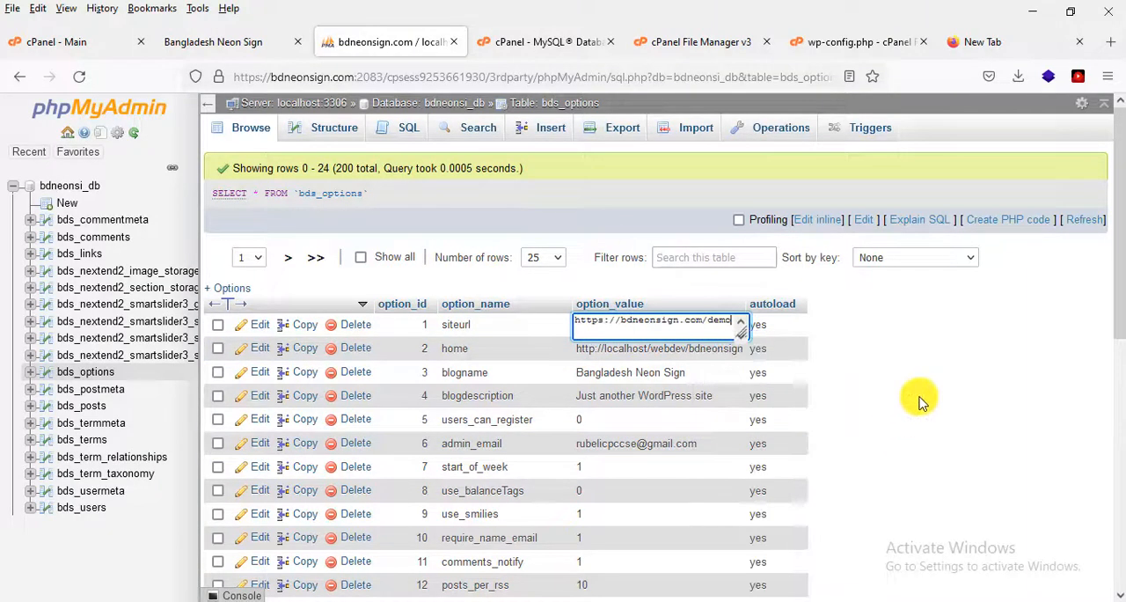
{"action": "left_click", "coordinate": [919, 400]}
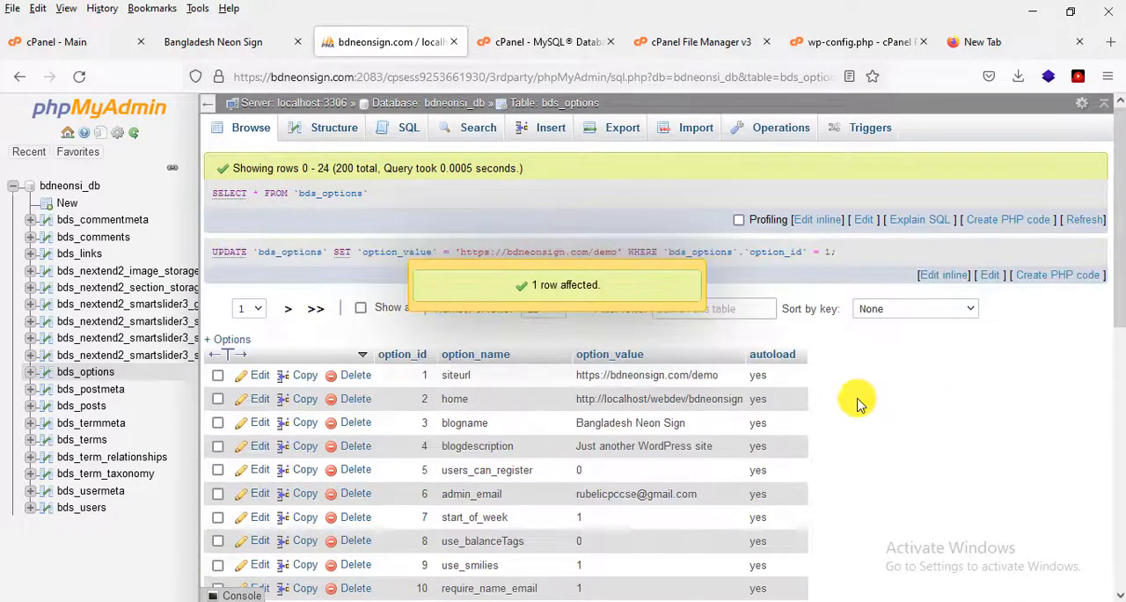
{"action": "double_click", "coordinate": [703, 398]}
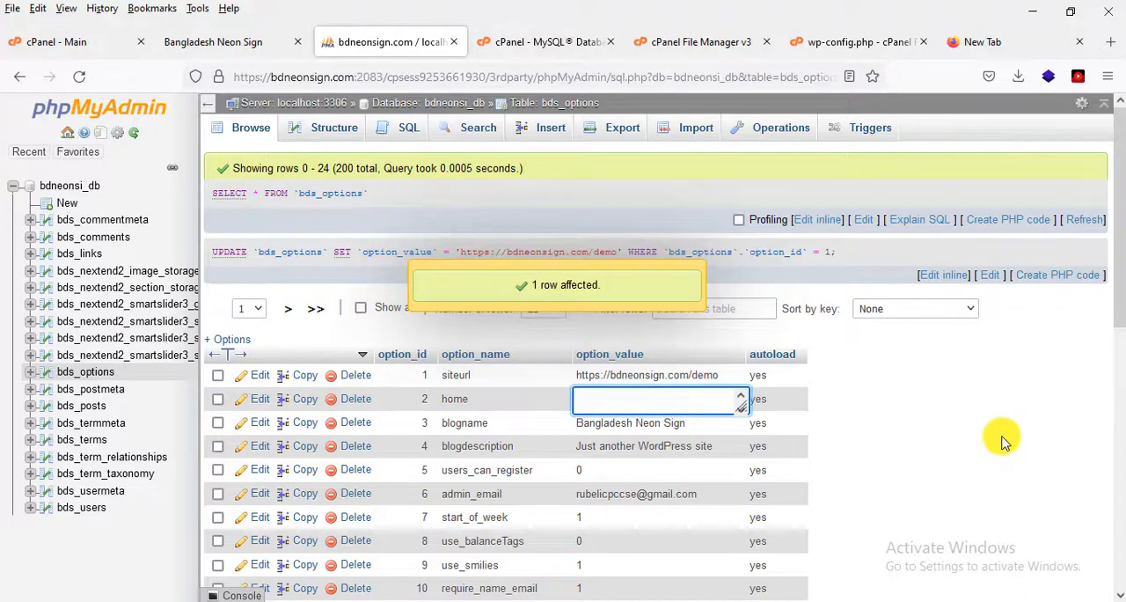
{"action": "right_click", "coordinate": [691, 398]}
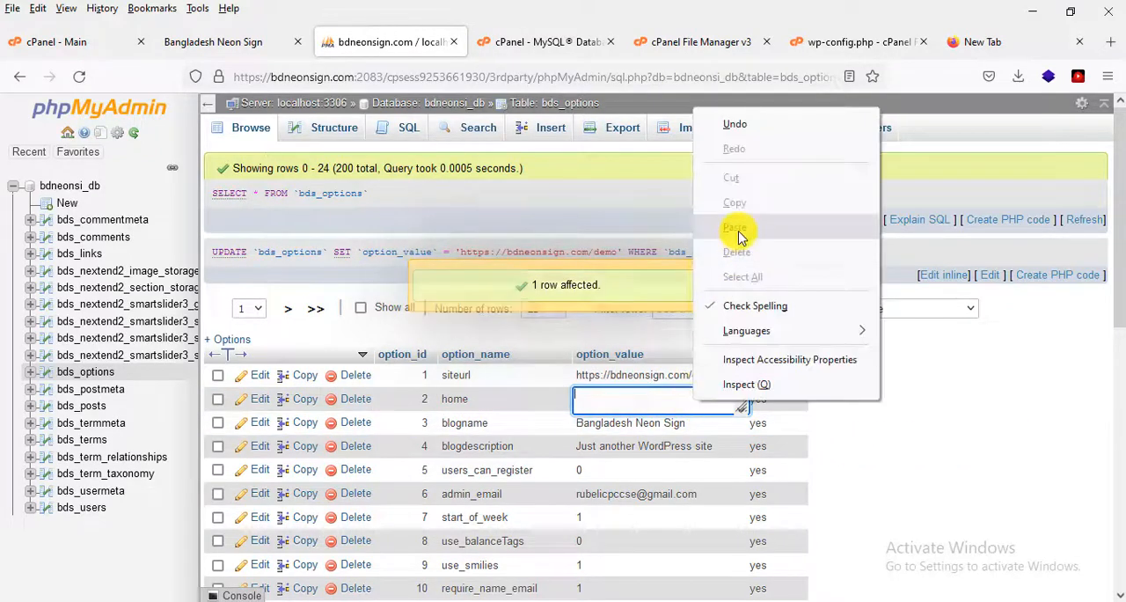
{"action": "left_click", "coordinate": [737, 228]}
{"action": "left_click", "coordinate": [887, 410]}
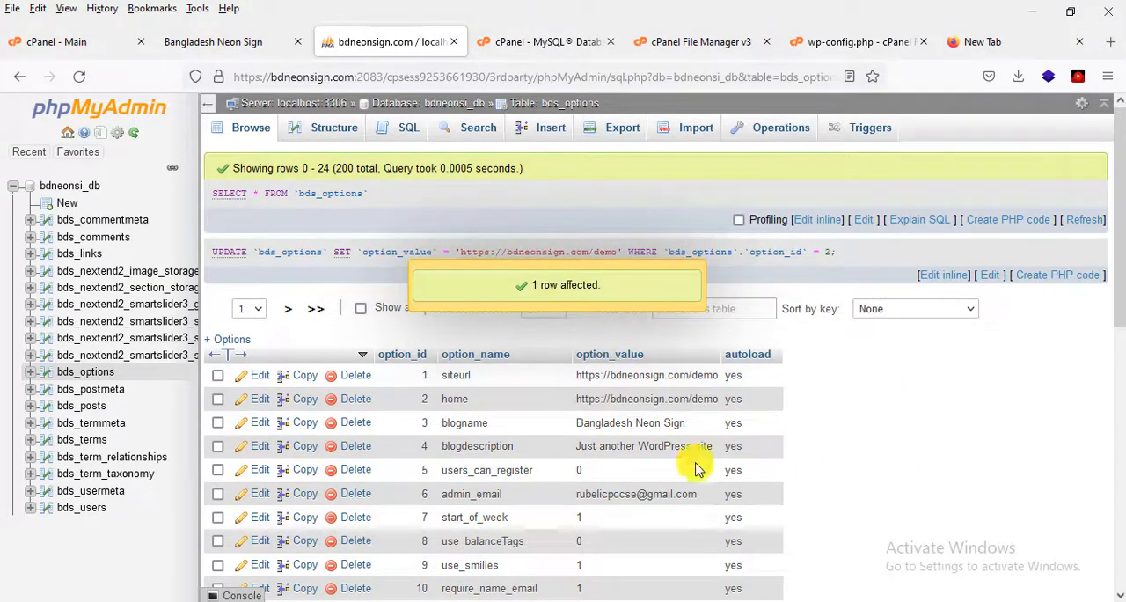
{"action": "scroll", "coordinate": [744, 423], "scroll_direction": "down", "scroll_amount": 10}
{"action": "scroll", "coordinate": [754, 438], "scroll_direction": "up", "scroll_amount": 10}
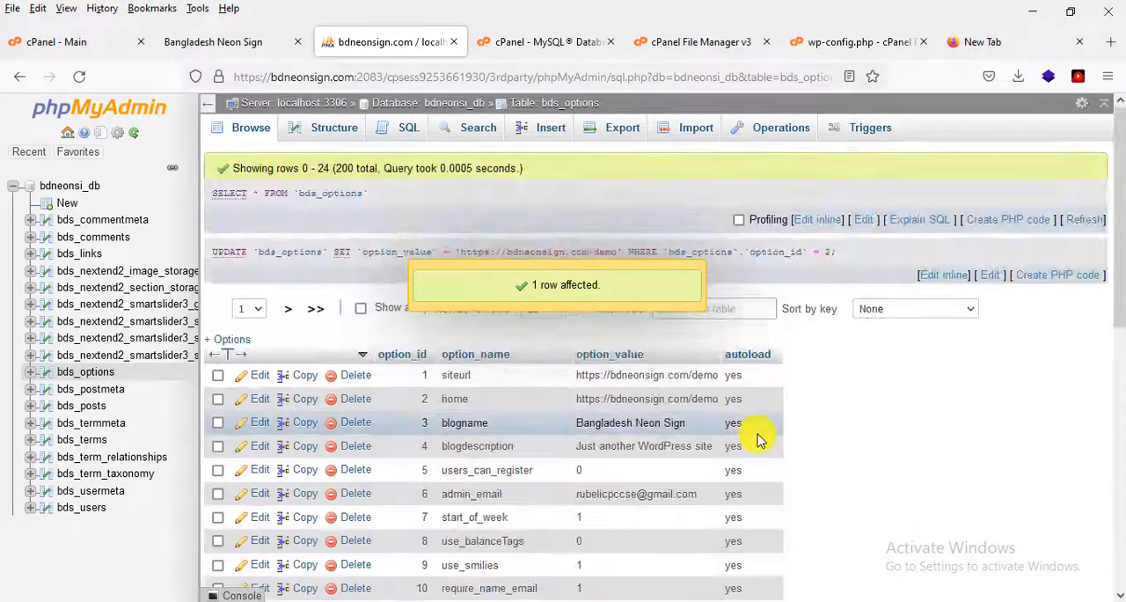
{"action": "left_click", "coordinate": [948, 40]}
{"action": "key", "text": "ctrl+v"}
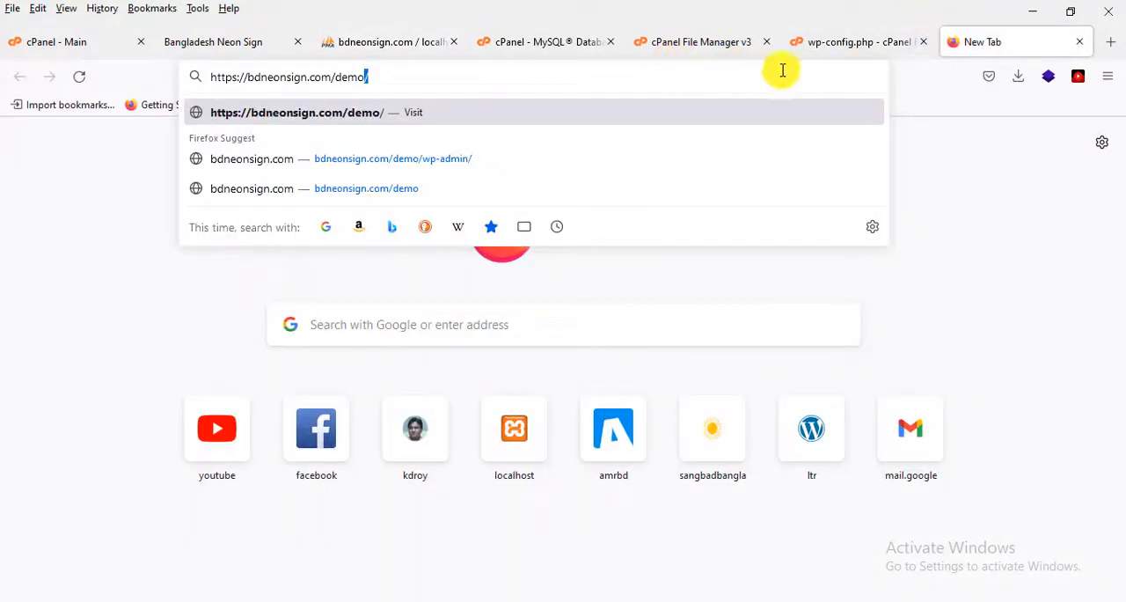
{"action": "key", "text": "Return"}
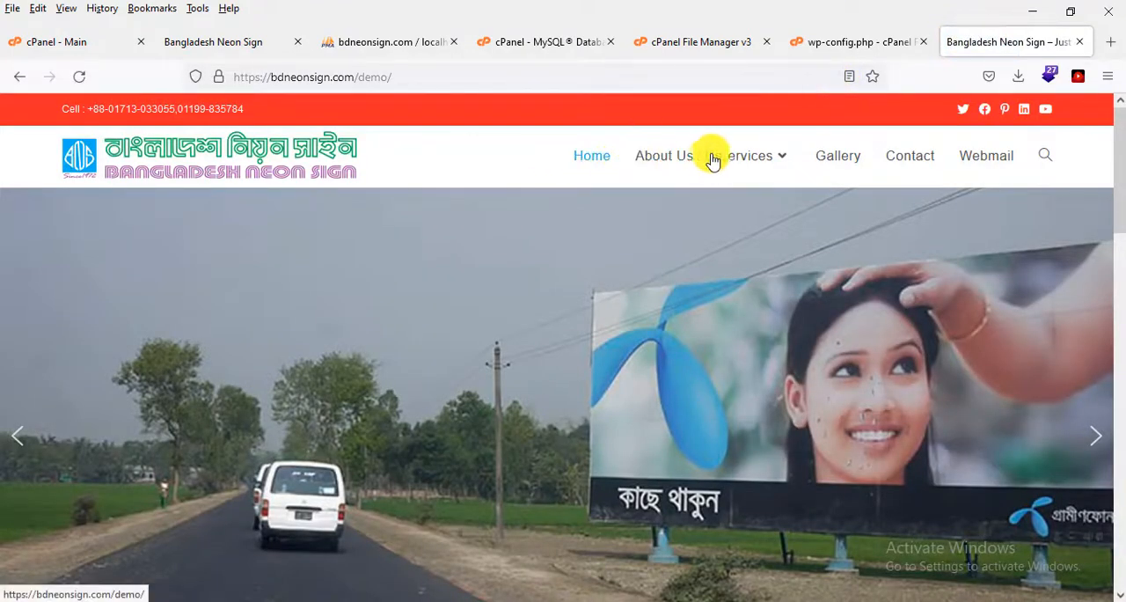
Examine the migrated site's Services submenu, search and homepage content down to the footer, and return to the page start
{"action": "mouse_move", "coordinate": [754, 164]}
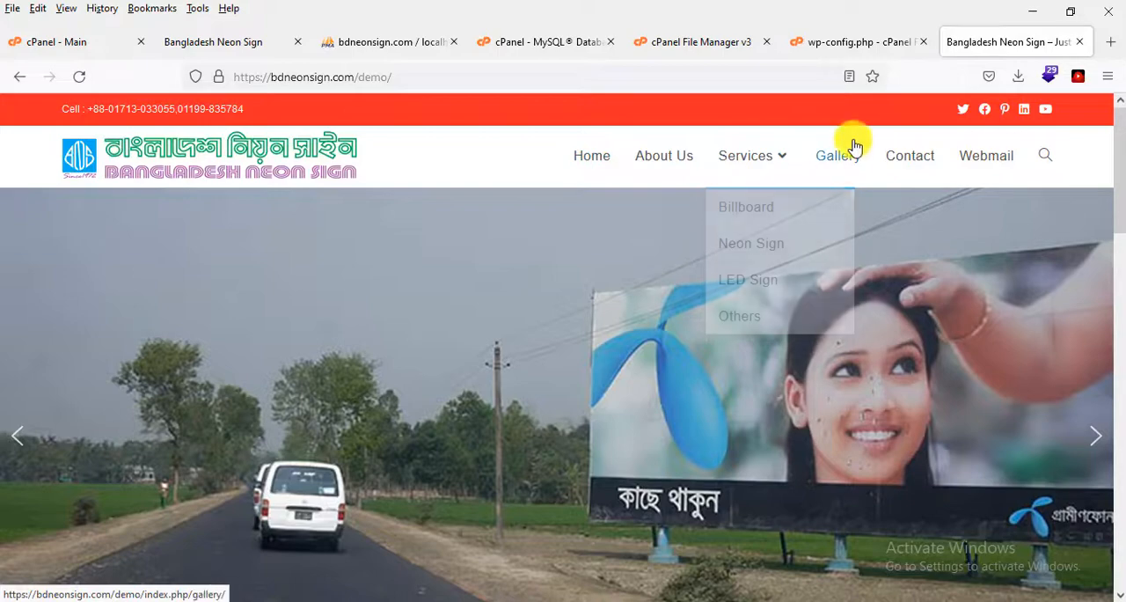
{"action": "left_click", "coordinate": [1050, 155]}
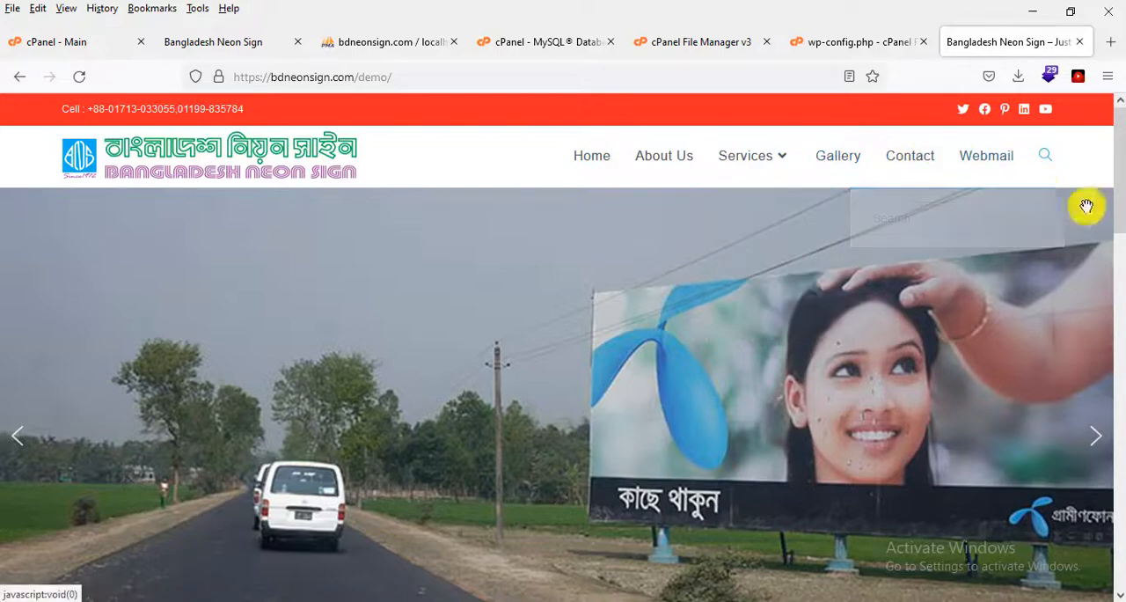
{"action": "scroll", "coordinate": [1110, 269], "scroll_direction": "down", "scroll_amount": 3}
{"action": "scroll", "coordinate": [1083, 322], "scroll_direction": "down", "scroll_amount": 7}
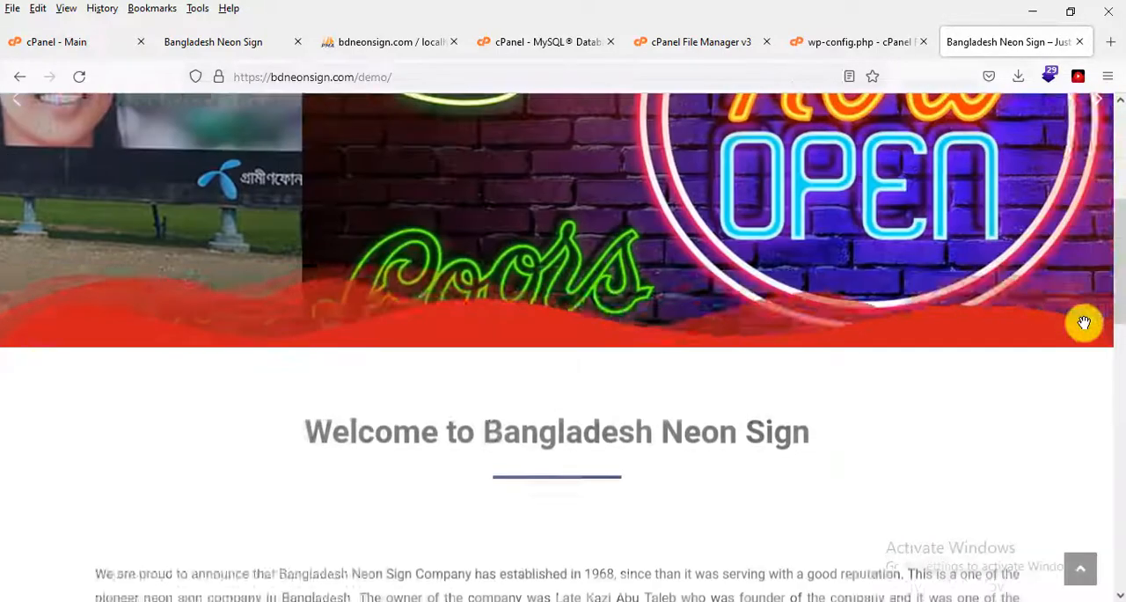
{"action": "scroll", "coordinate": [1083, 327], "scroll_direction": "down", "scroll_amount": 10}
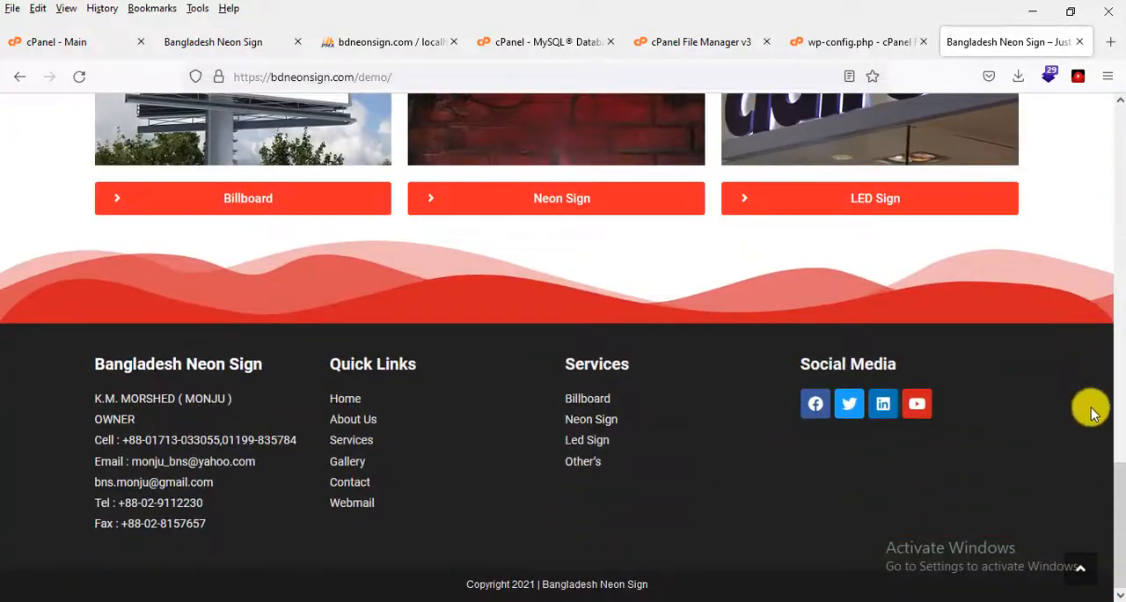
{"action": "left_click", "coordinate": [1082, 567]}
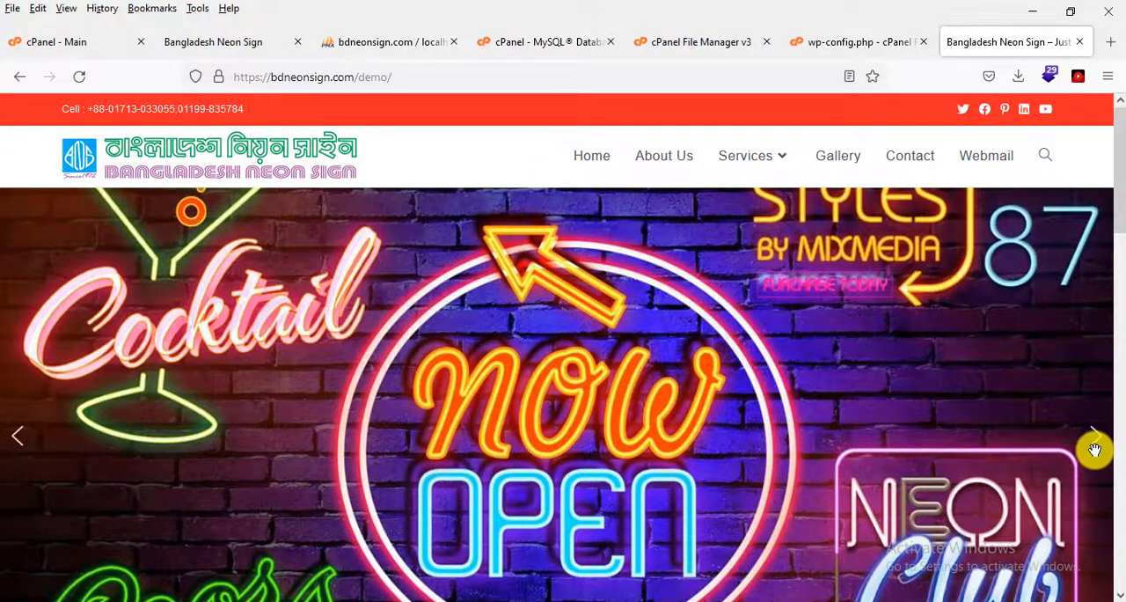
{"action": "left_click", "coordinate": [262, 39]}
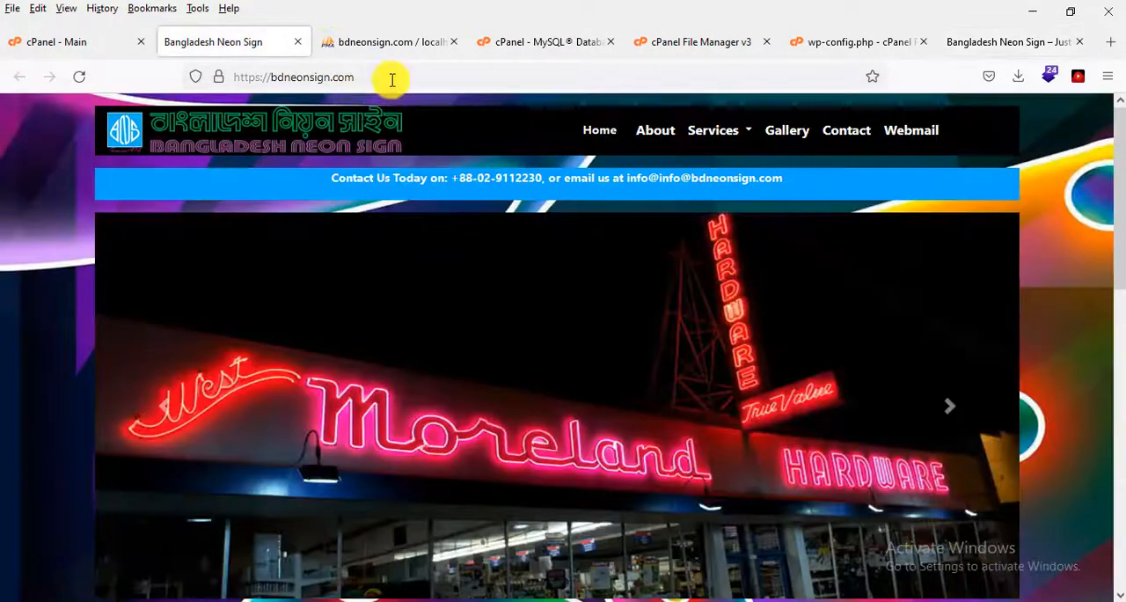
{"action": "left_click", "coordinate": [414, 79]}
{"action": "type", "text": "/demo"}
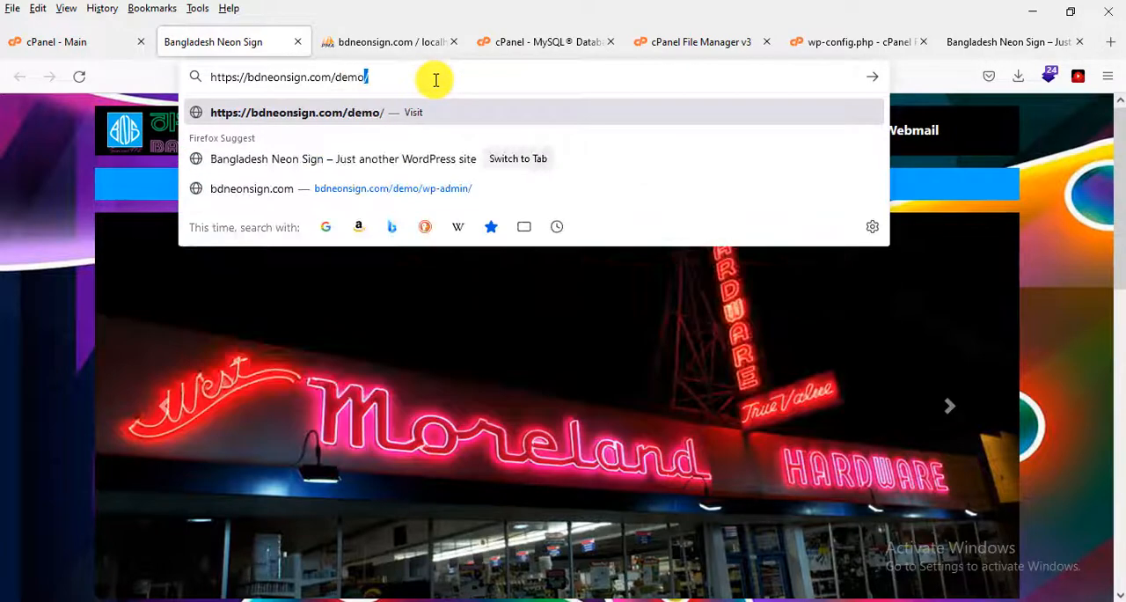
{"action": "key", "text": "Return"}
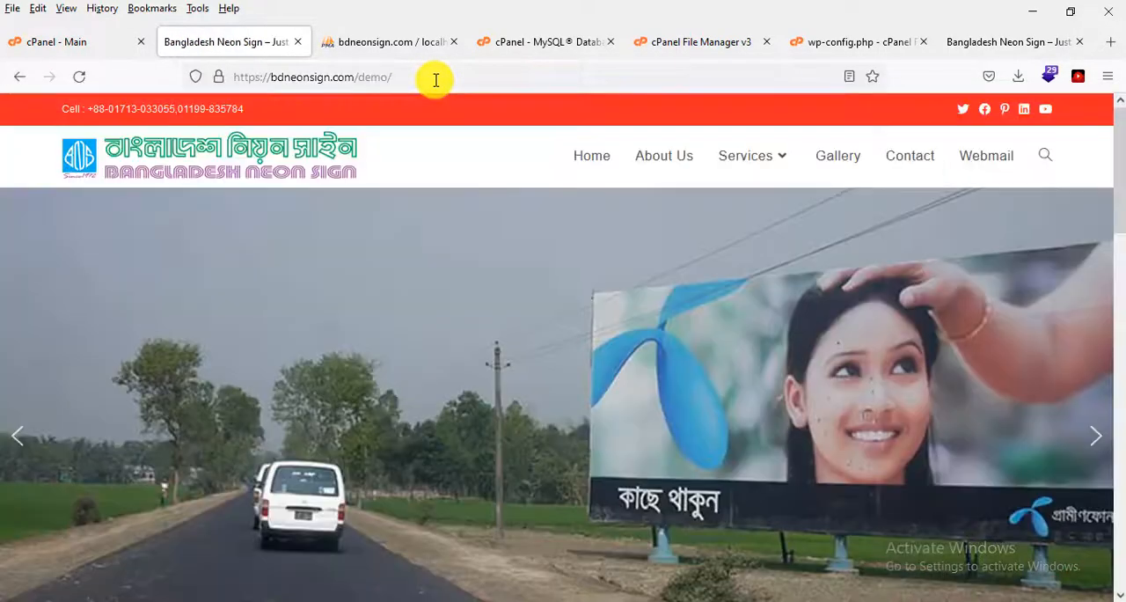
{"action": "scroll", "coordinate": [1121, 186], "scroll_direction": "down", "scroll_amount": 8}
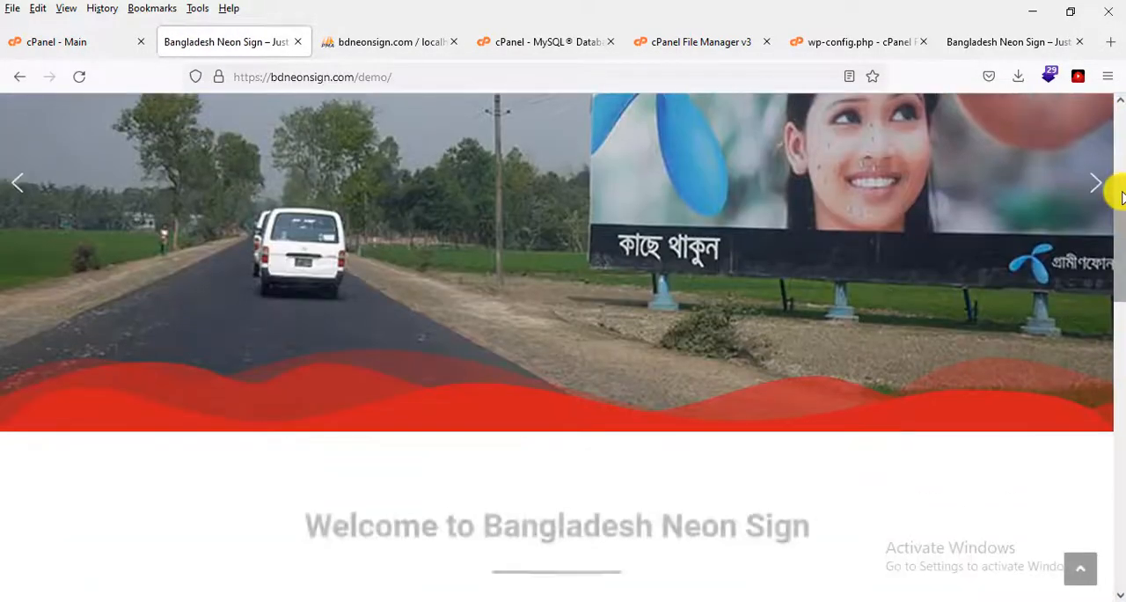
{"action": "scroll", "coordinate": [1122, 196], "scroll_direction": "down", "scroll_amount": 6}
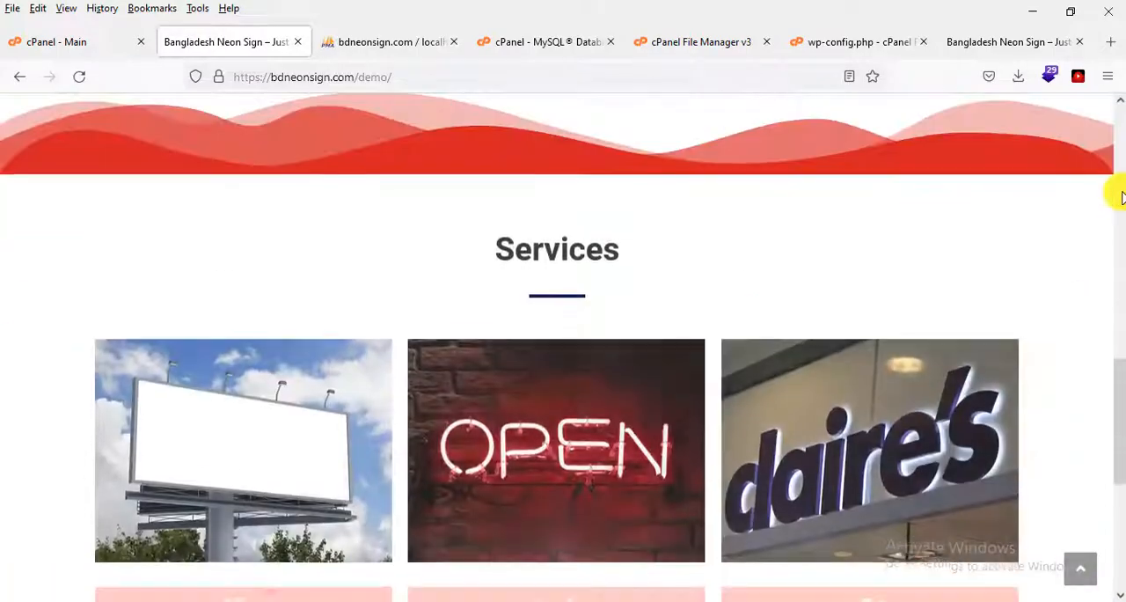